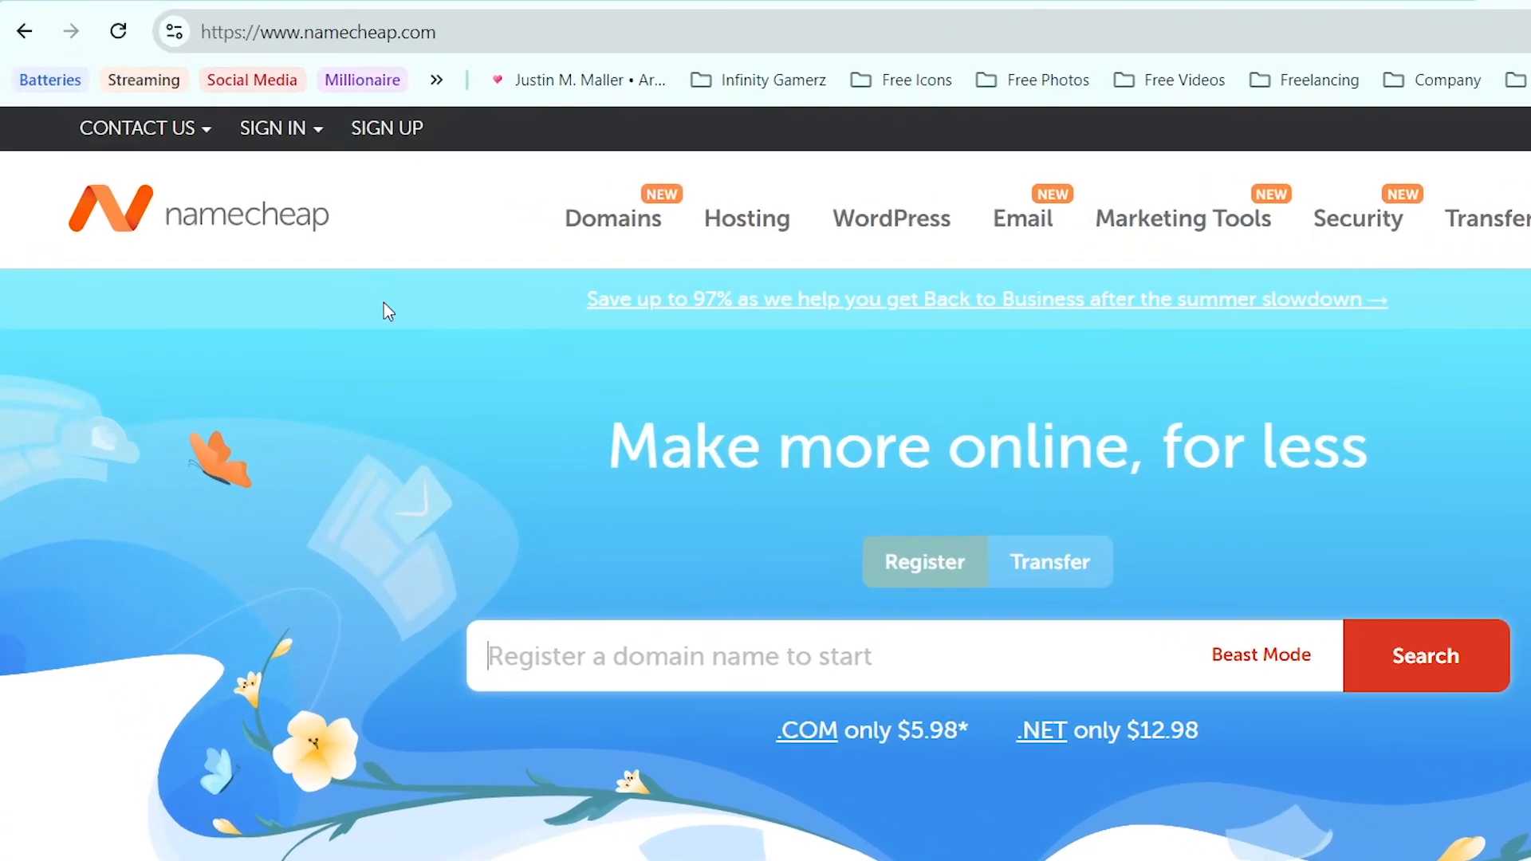
Step: Sign in to the Namecheap account with the saved credentials
{"action": "left_click", "coordinate": [302, 143]}
{"action": "left_click", "coordinate": [365, 368]}
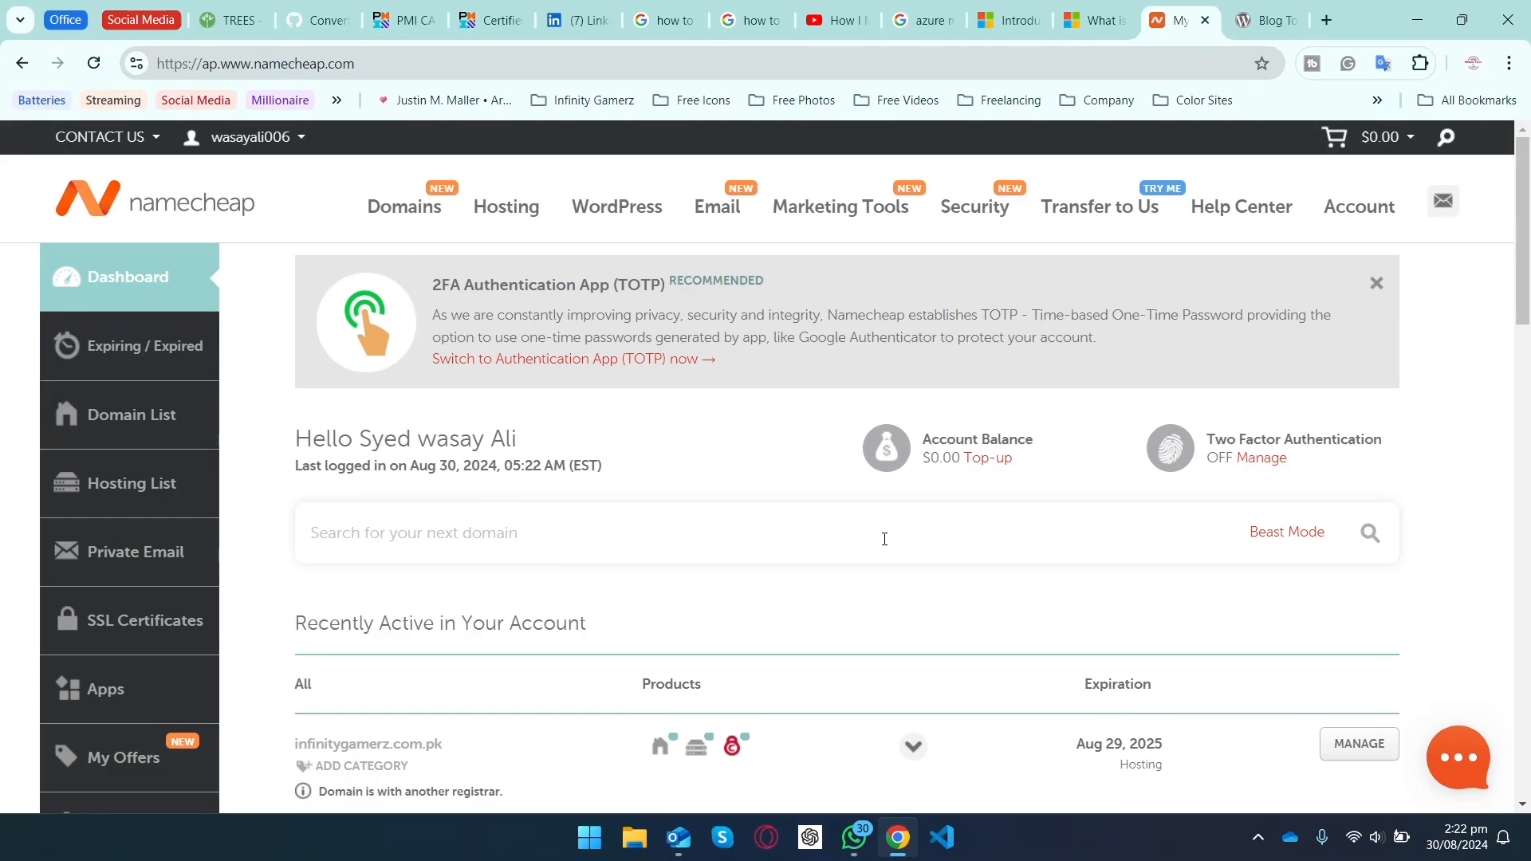
Step: Launch cPanel for the infinitygamerz.com.pk subscription from the Hosting List
{"action": "left_click", "coordinate": [160, 492]}
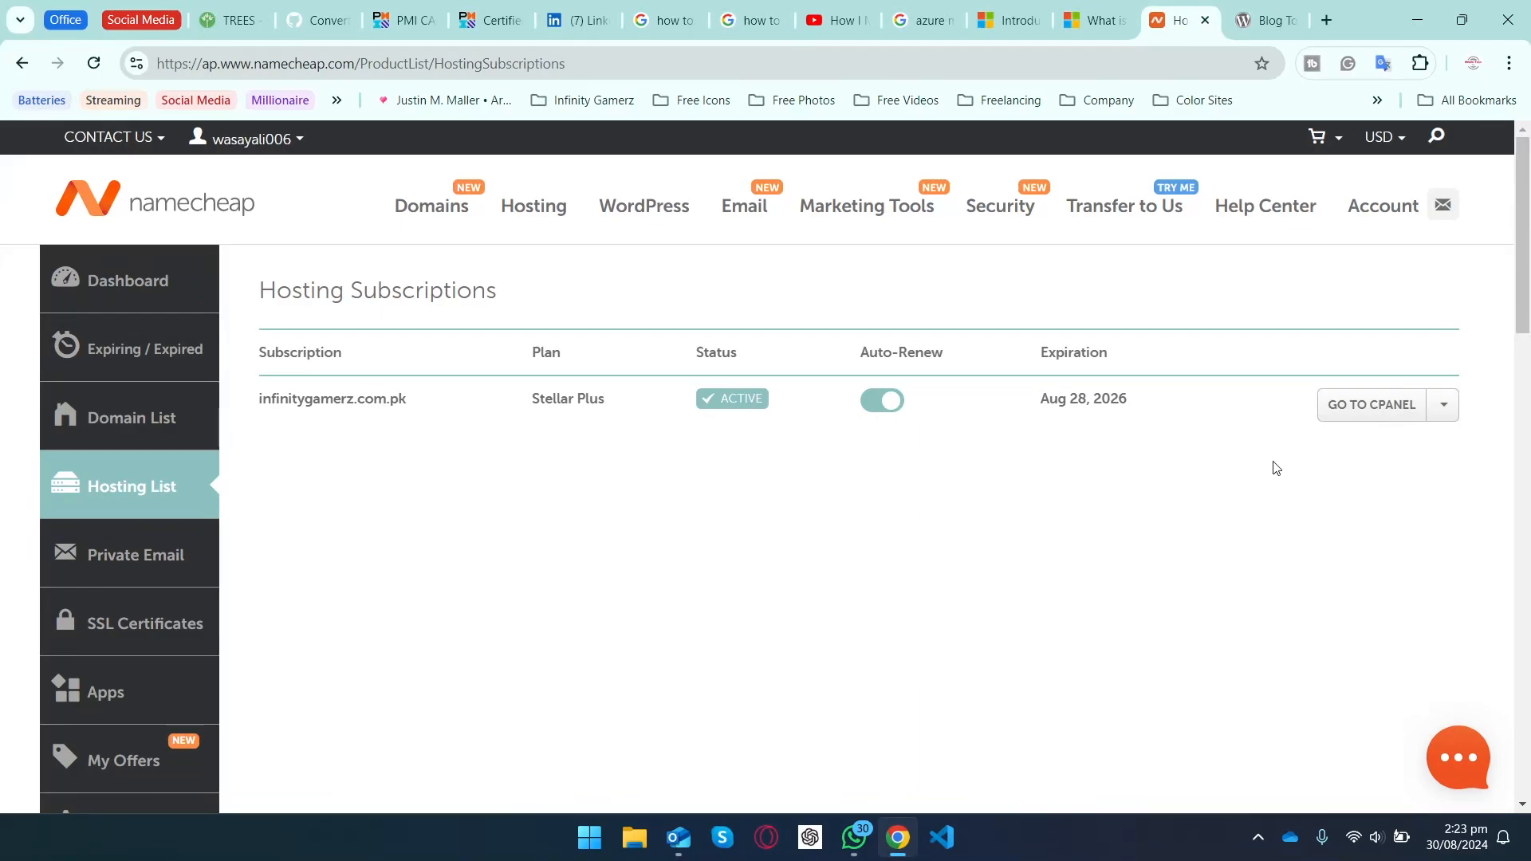
{"action": "left_click", "coordinate": [1375, 405]}
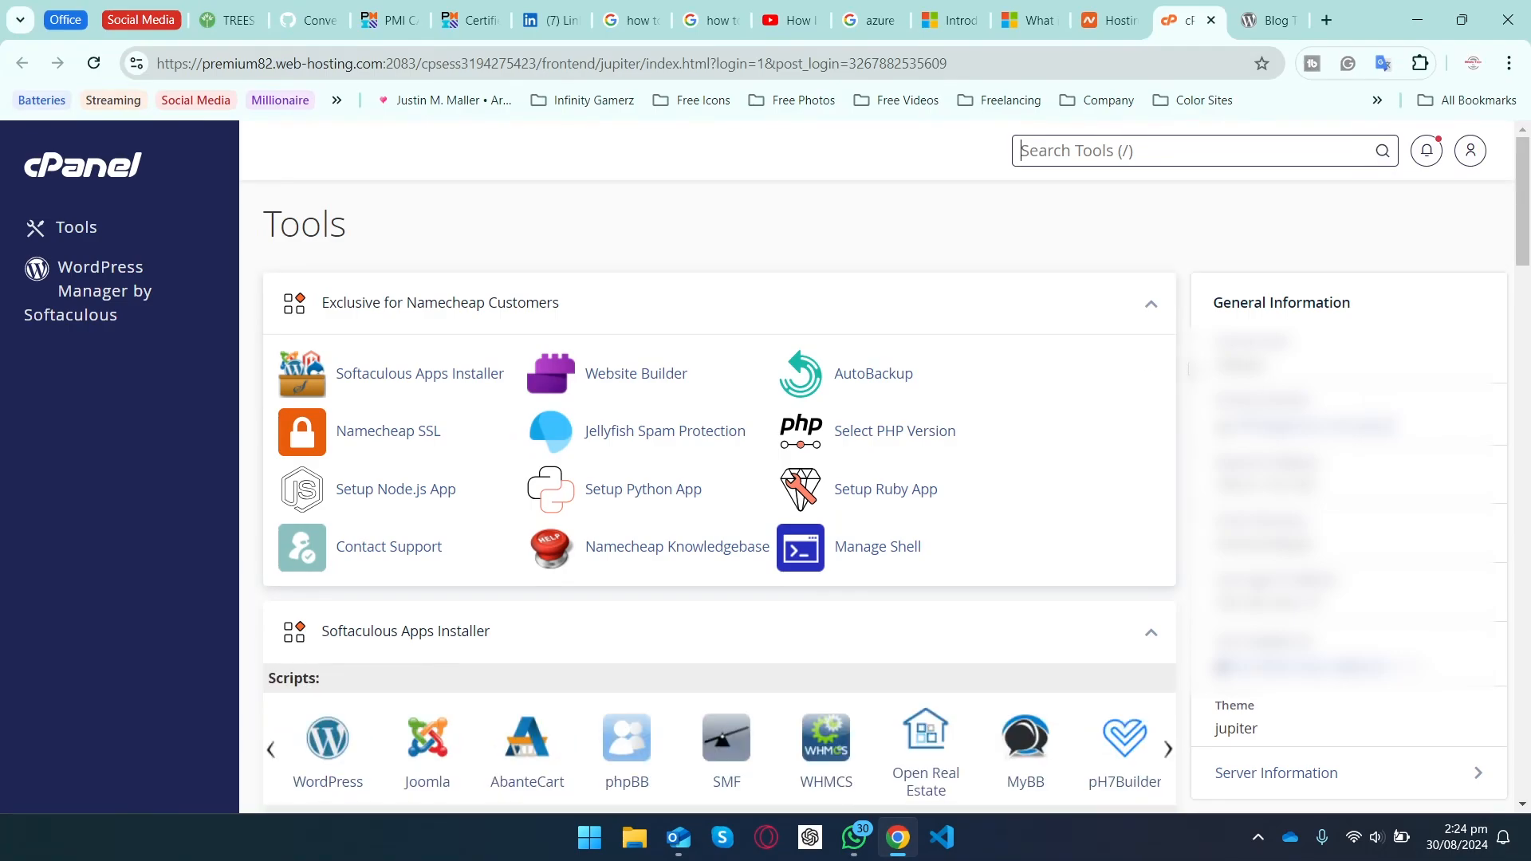
Step: Open WordPress from cPanel's Softaculous Apps Installer section
{"action": "scroll", "coordinate": [1185, 370], "scroll_direction": "down", "scroll_amount": 2}
{"action": "scroll", "coordinate": [1184, 370], "scroll_direction": "down", "scroll_amount": 1}
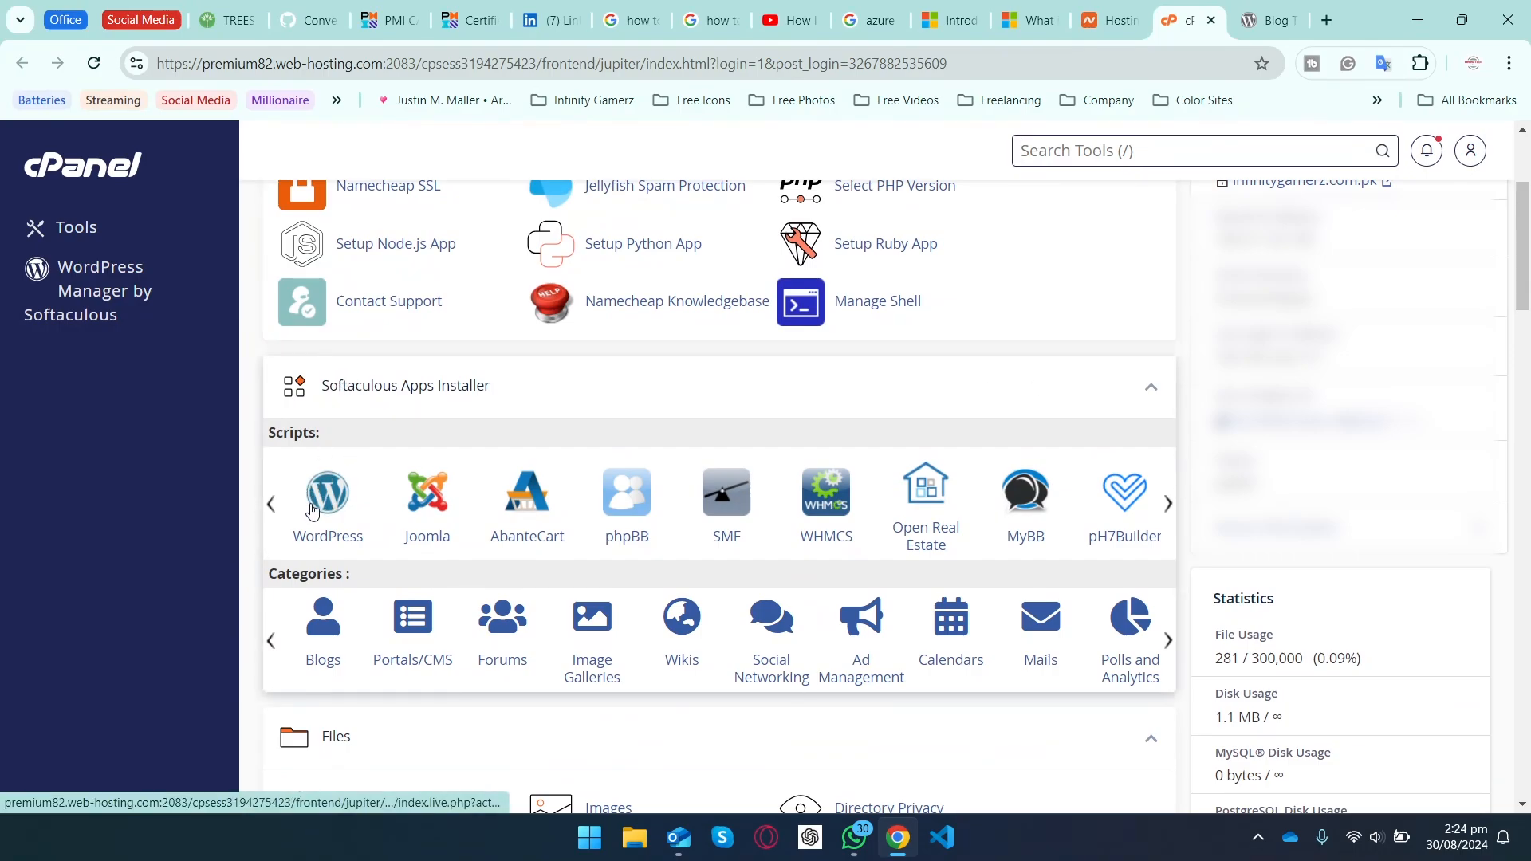
{"action": "left_click", "coordinate": [1149, 391]}
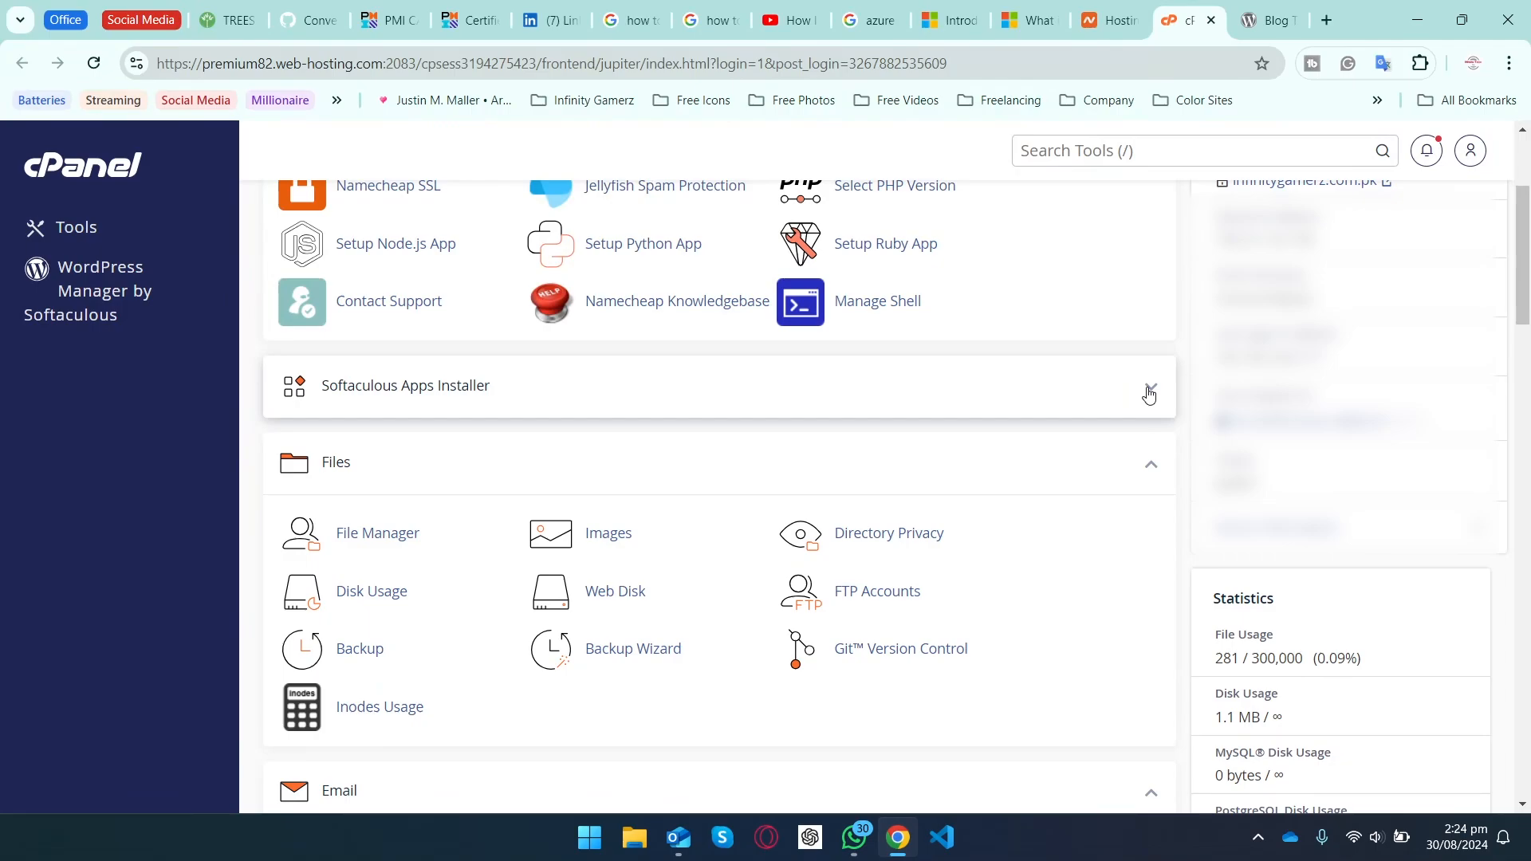
{"action": "left_click", "coordinate": [1149, 391]}
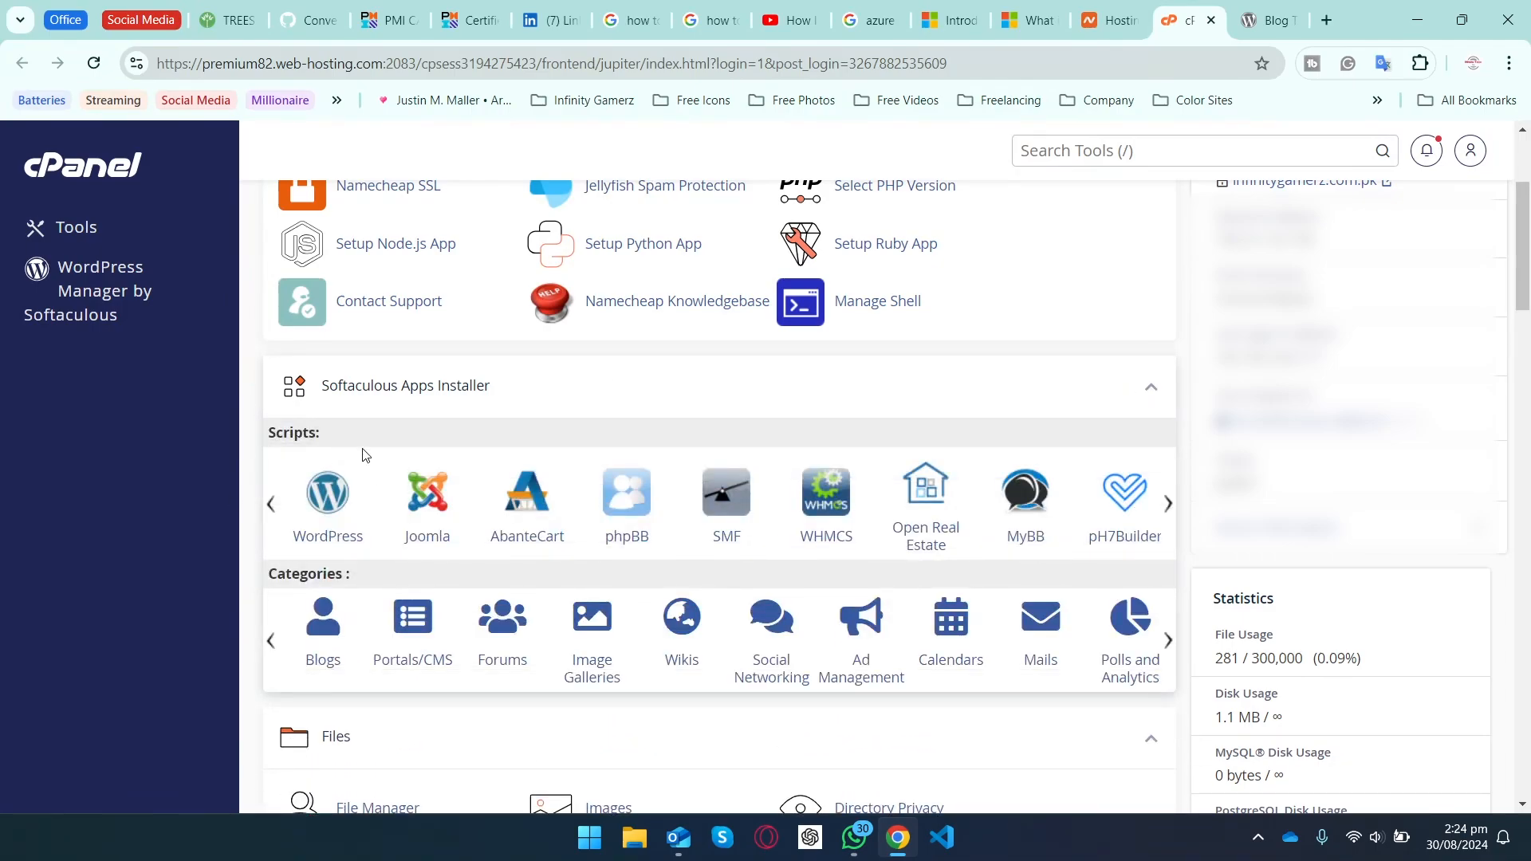
{"action": "left_click", "coordinate": [334, 500]}
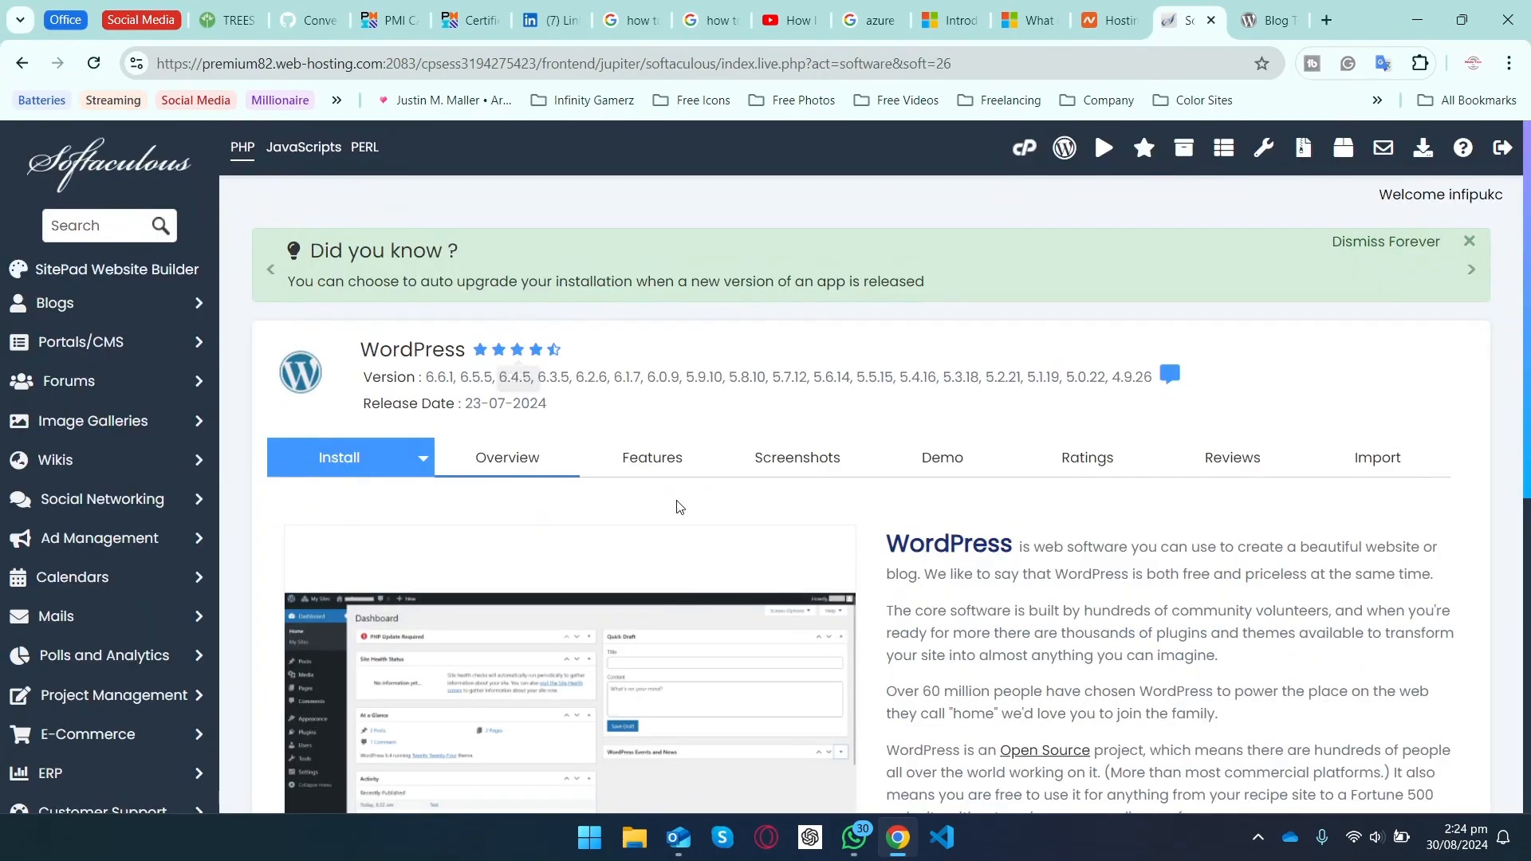
Step: Start a new WordPress installation with Install Now from the Softaculous overview
{"action": "scroll", "coordinate": [677, 507], "scroll_direction": "down", "scroll_amount": 3}
{"action": "scroll", "coordinate": [678, 508], "scroll_direction": "down", "scroll_amount": 3}
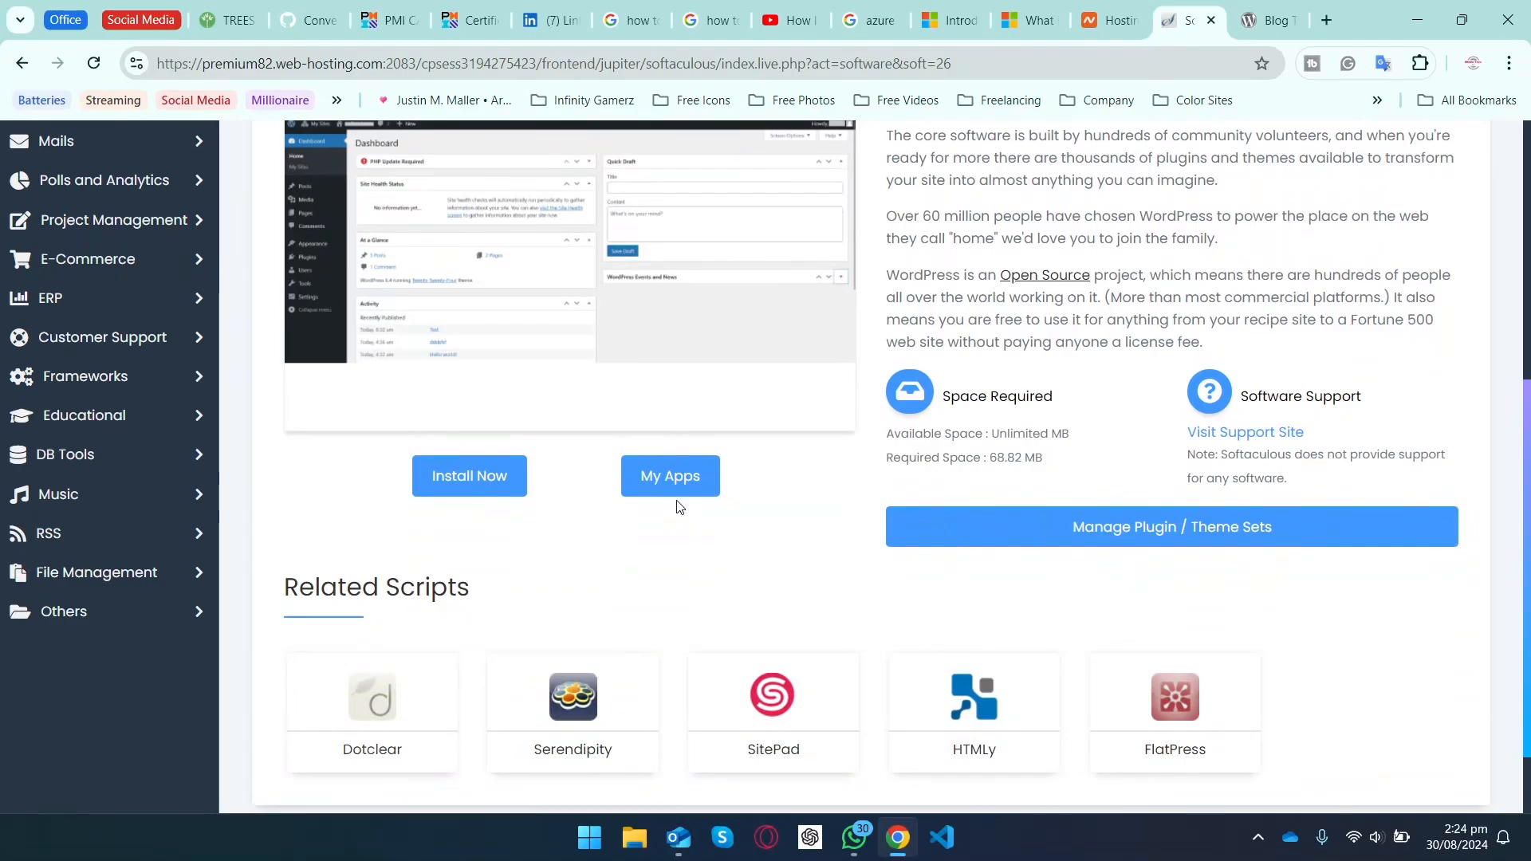
{"action": "scroll", "coordinate": [677, 507], "scroll_direction": "up", "scroll_amount": 6}
{"action": "scroll", "coordinate": [679, 507], "scroll_direction": "down", "scroll_amount": 5}
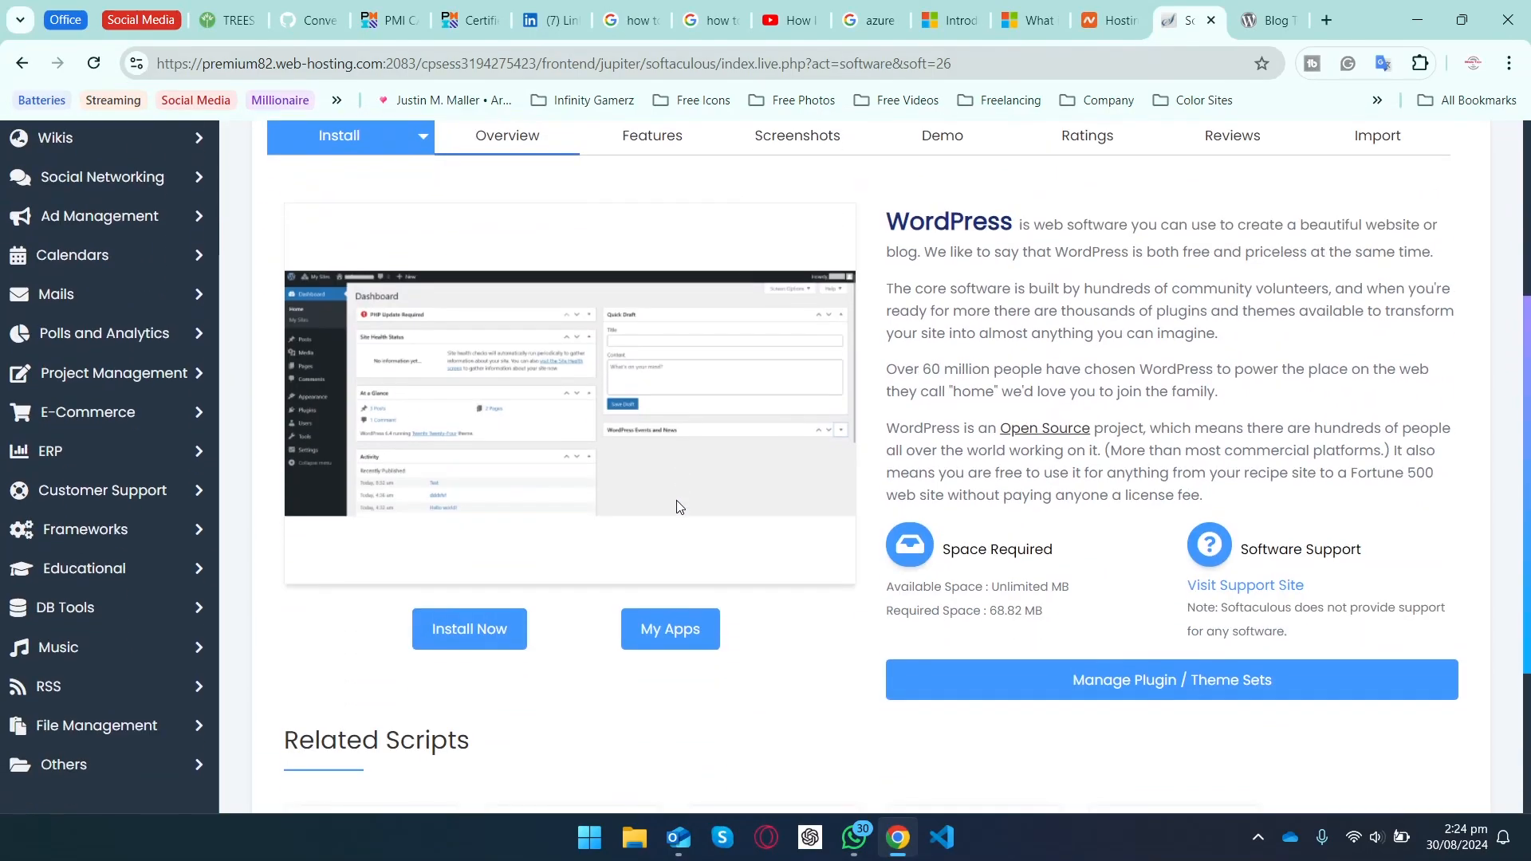
{"action": "left_click", "coordinate": [489, 632]}
{"action": "scroll", "coordinate": [718, 523], "scroll_direction": "up", "scroll_amount": 3}
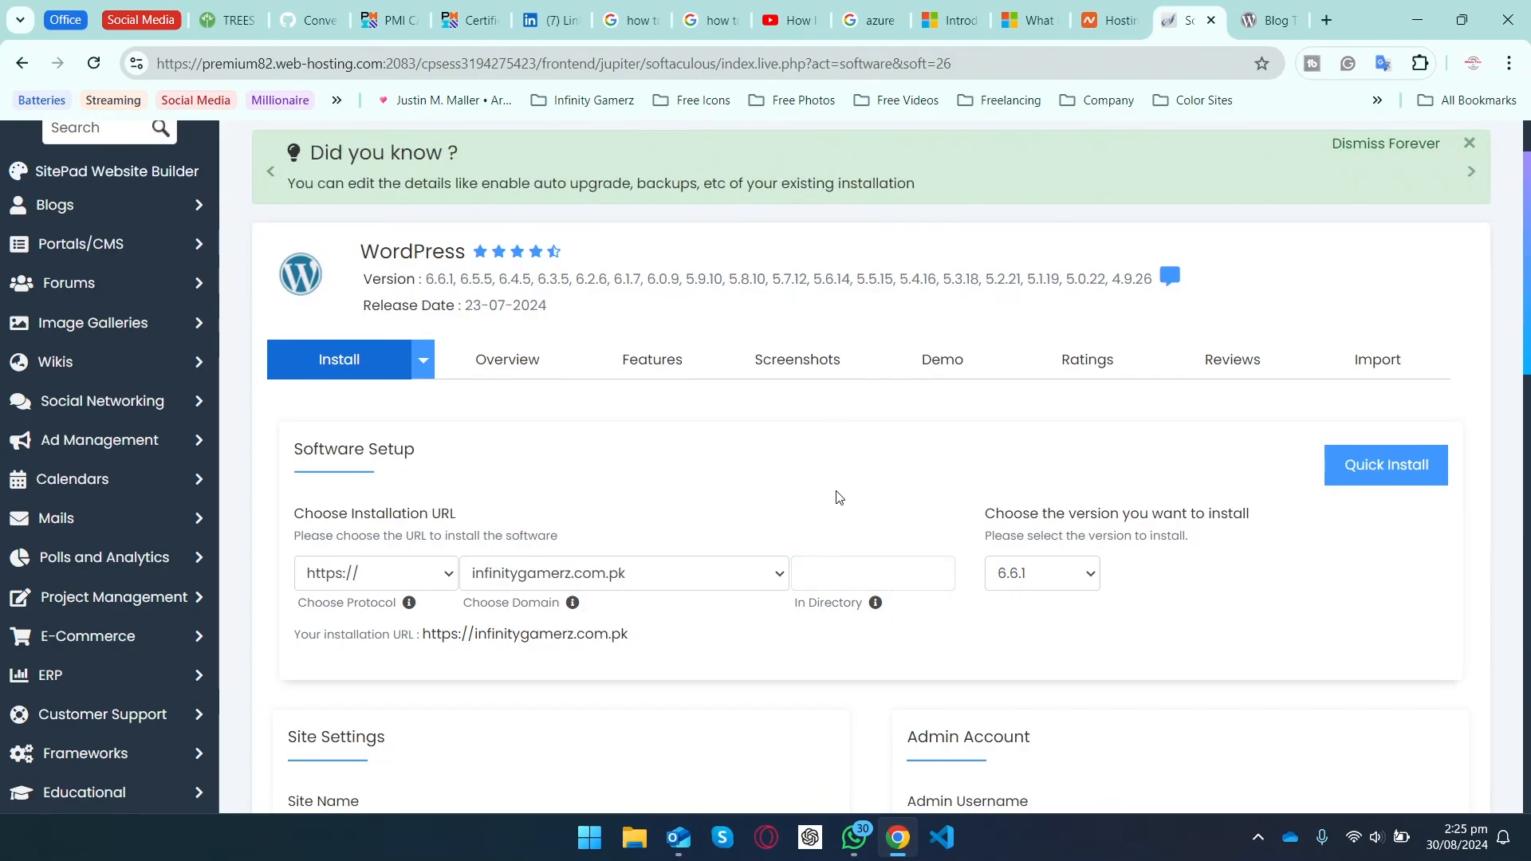
{"action": "left_click", "coordinate": [829, 574]}
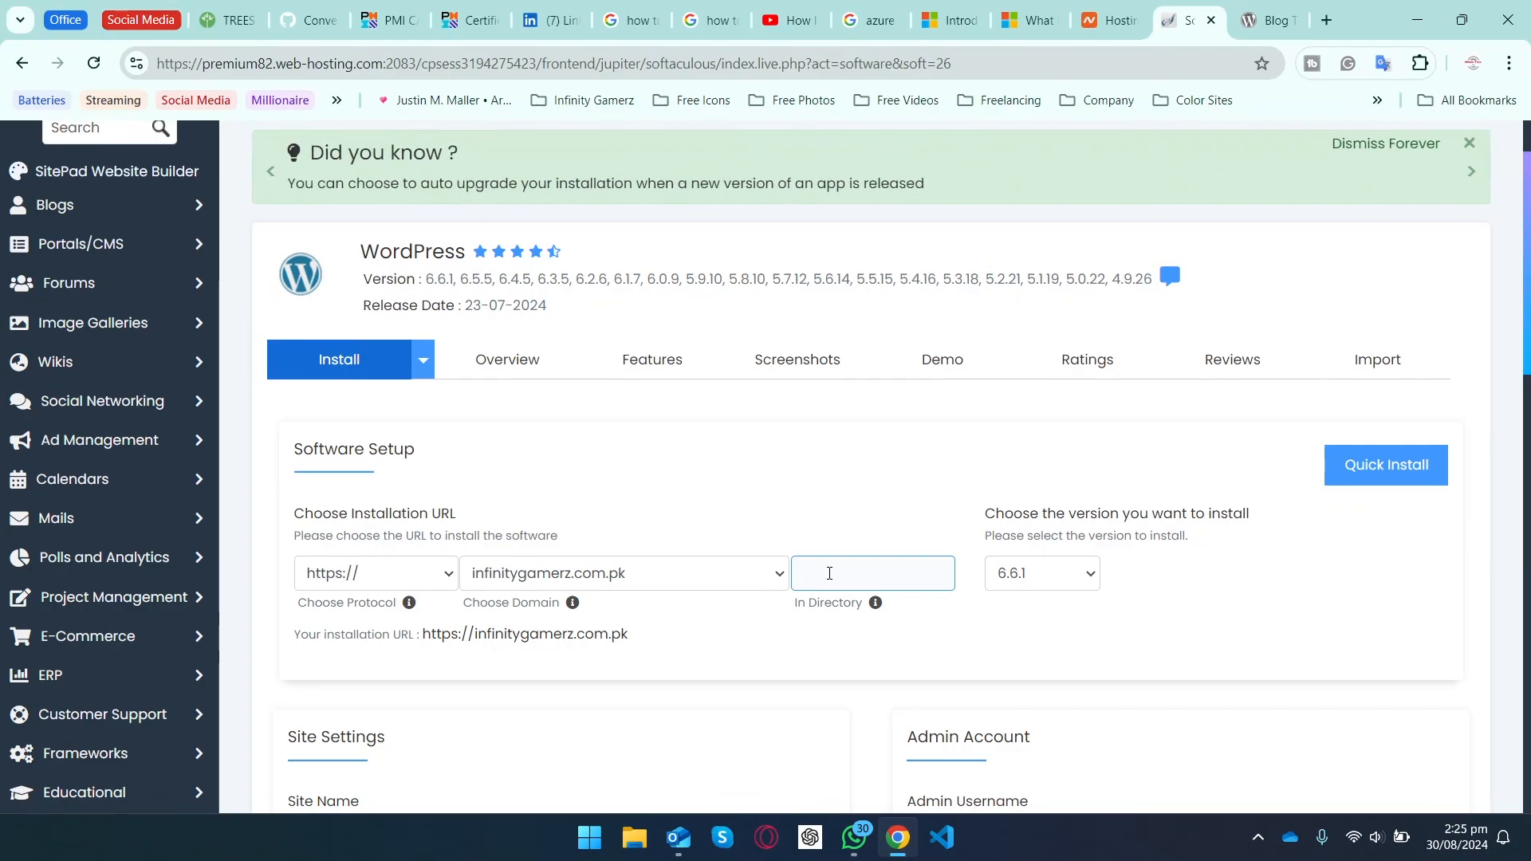
{"action": "left_click", "coordinate": [544, 533]}
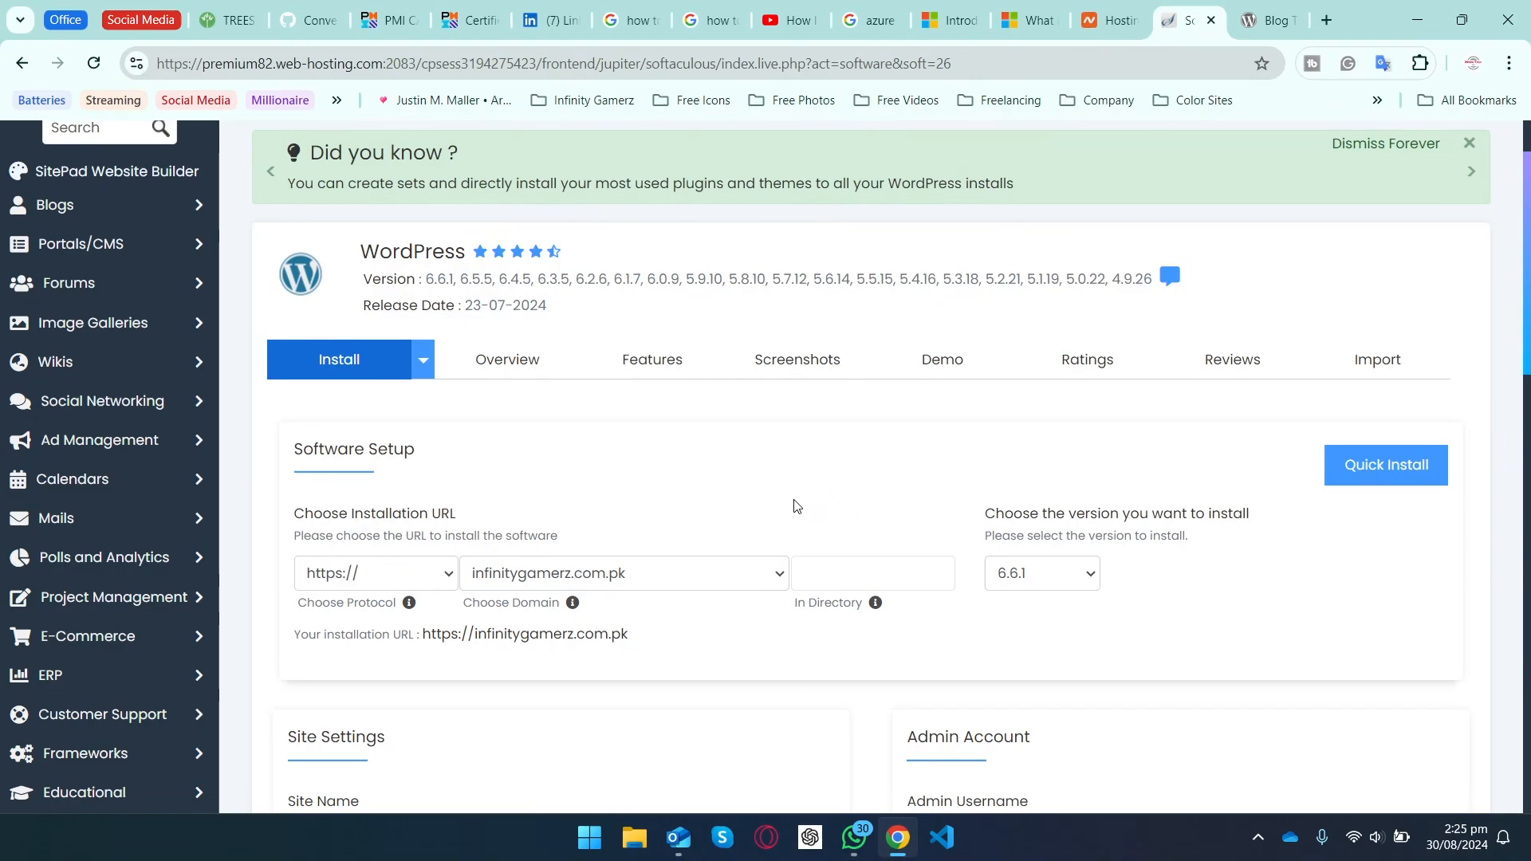
{"action": "left_click", "coordinate": [1076, 582]}
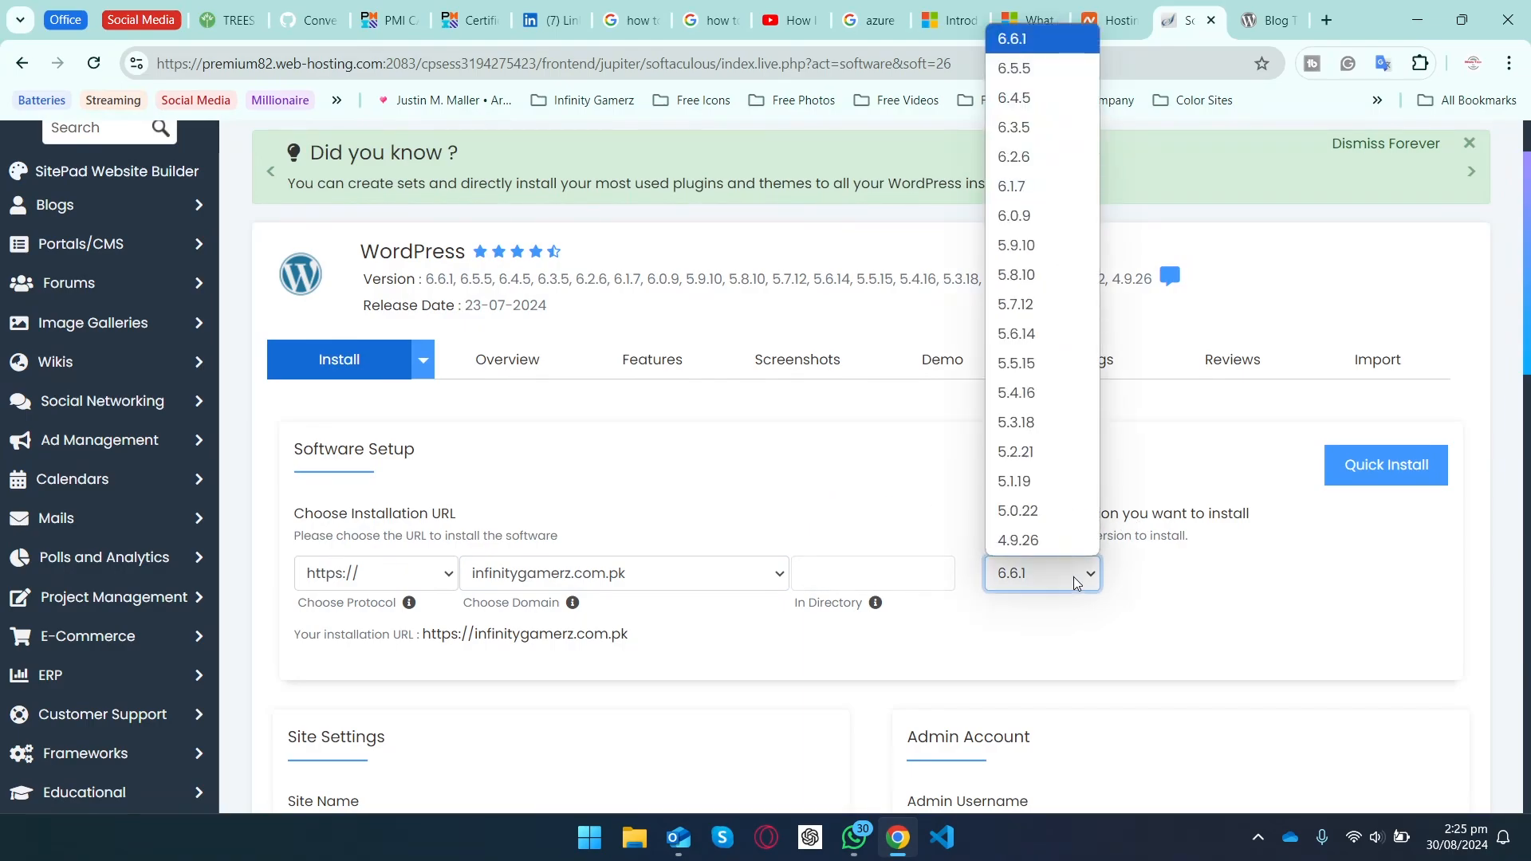
{"action": "left_click", "coordinate": [1076, 582]}
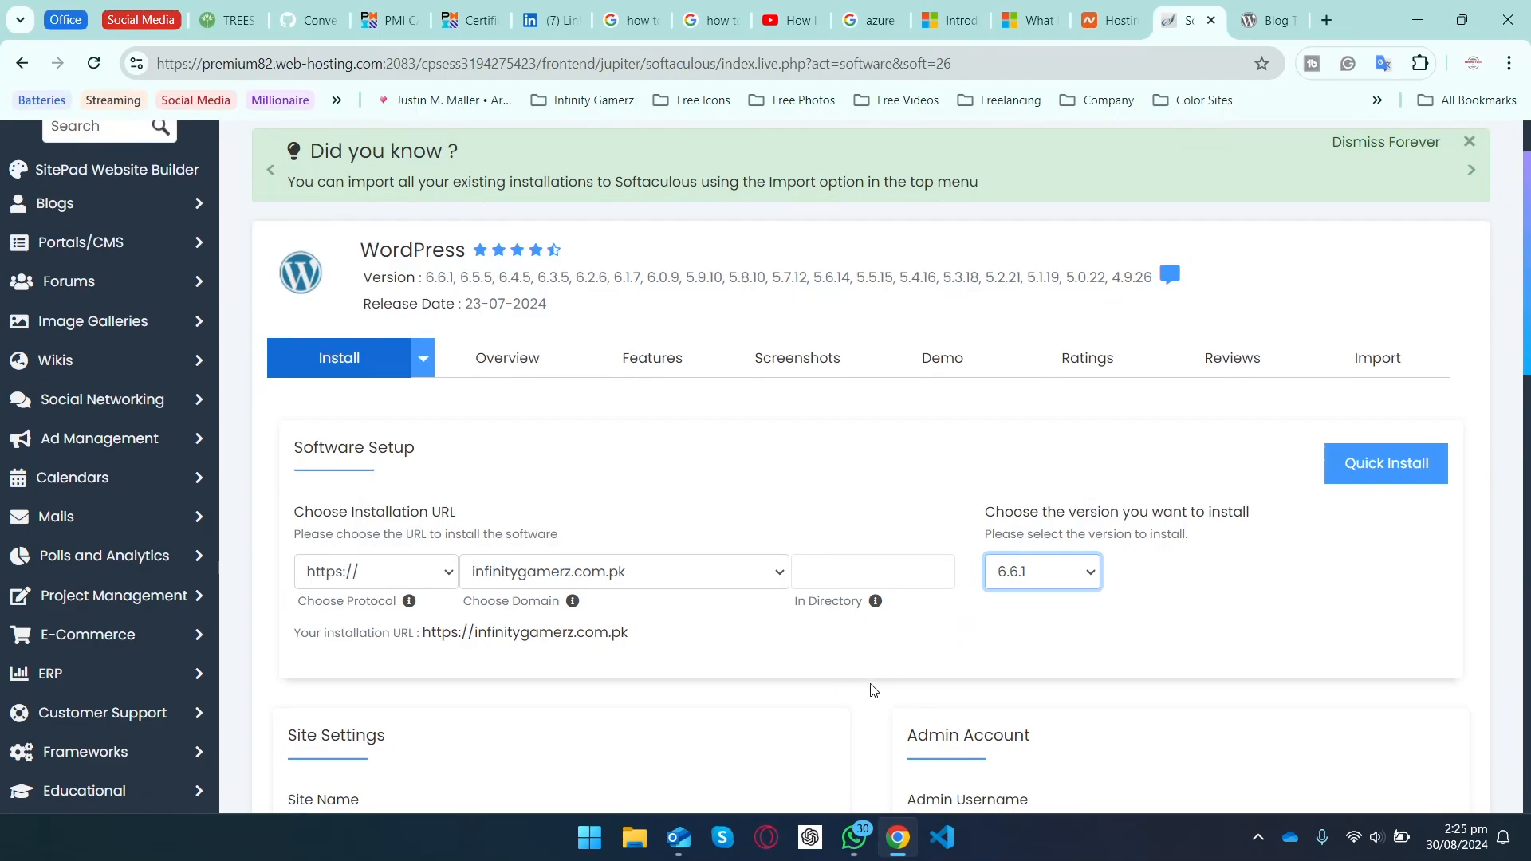
{"action": "scroll", "coordinate": [873, 690], "scroll_direction": "down", "scroll_amount": 7}
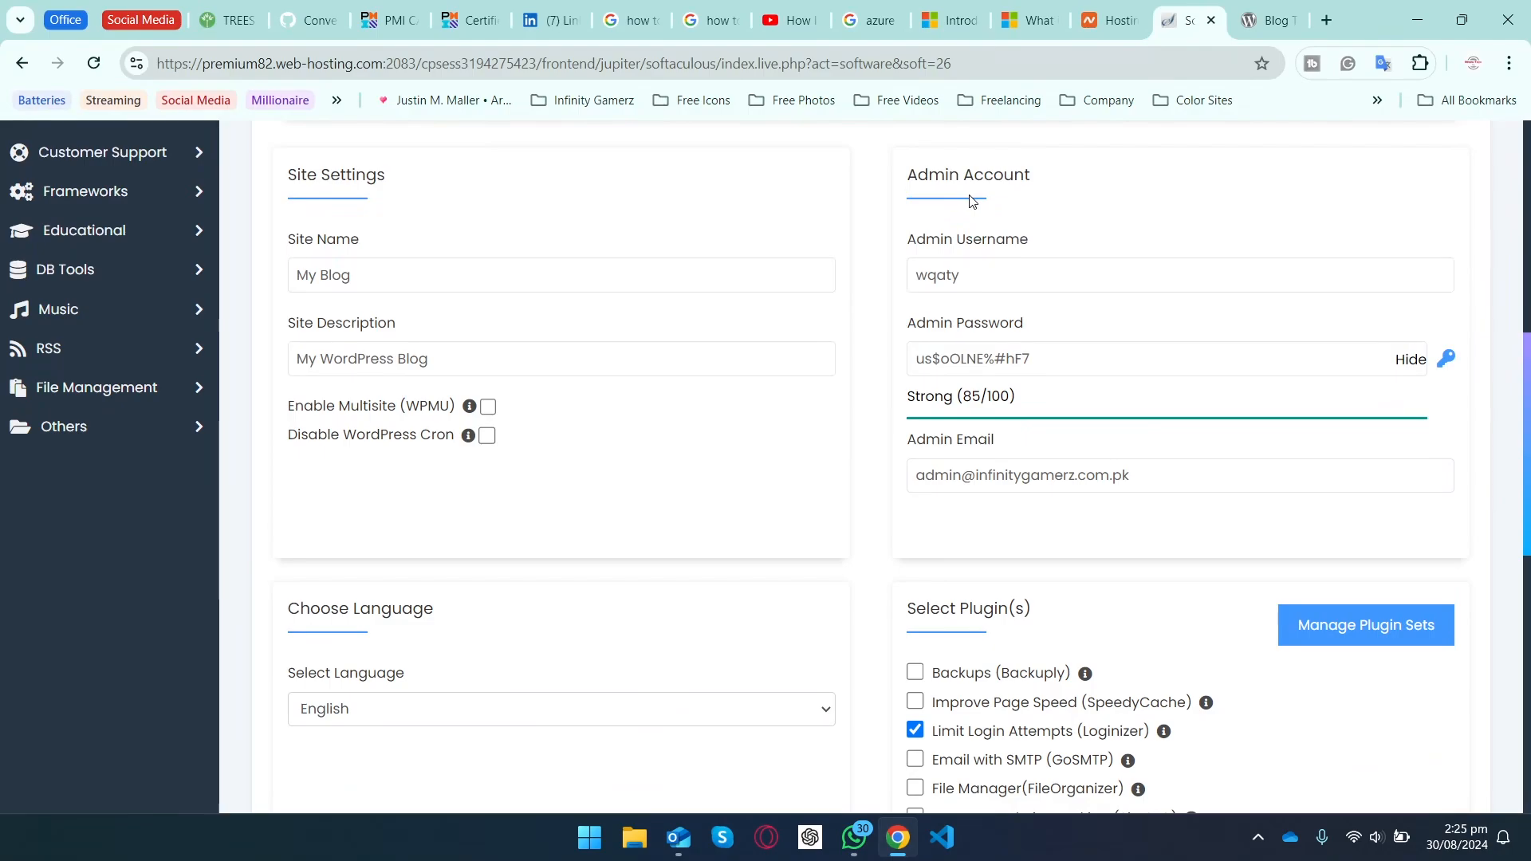
Step: Replace the site name 'My Blog' with 'Infinity Gamerz'
{"action": "left_click", "coordinate": [335, 272]}
{"action": "double_click", "coordinate": [335, 272]}
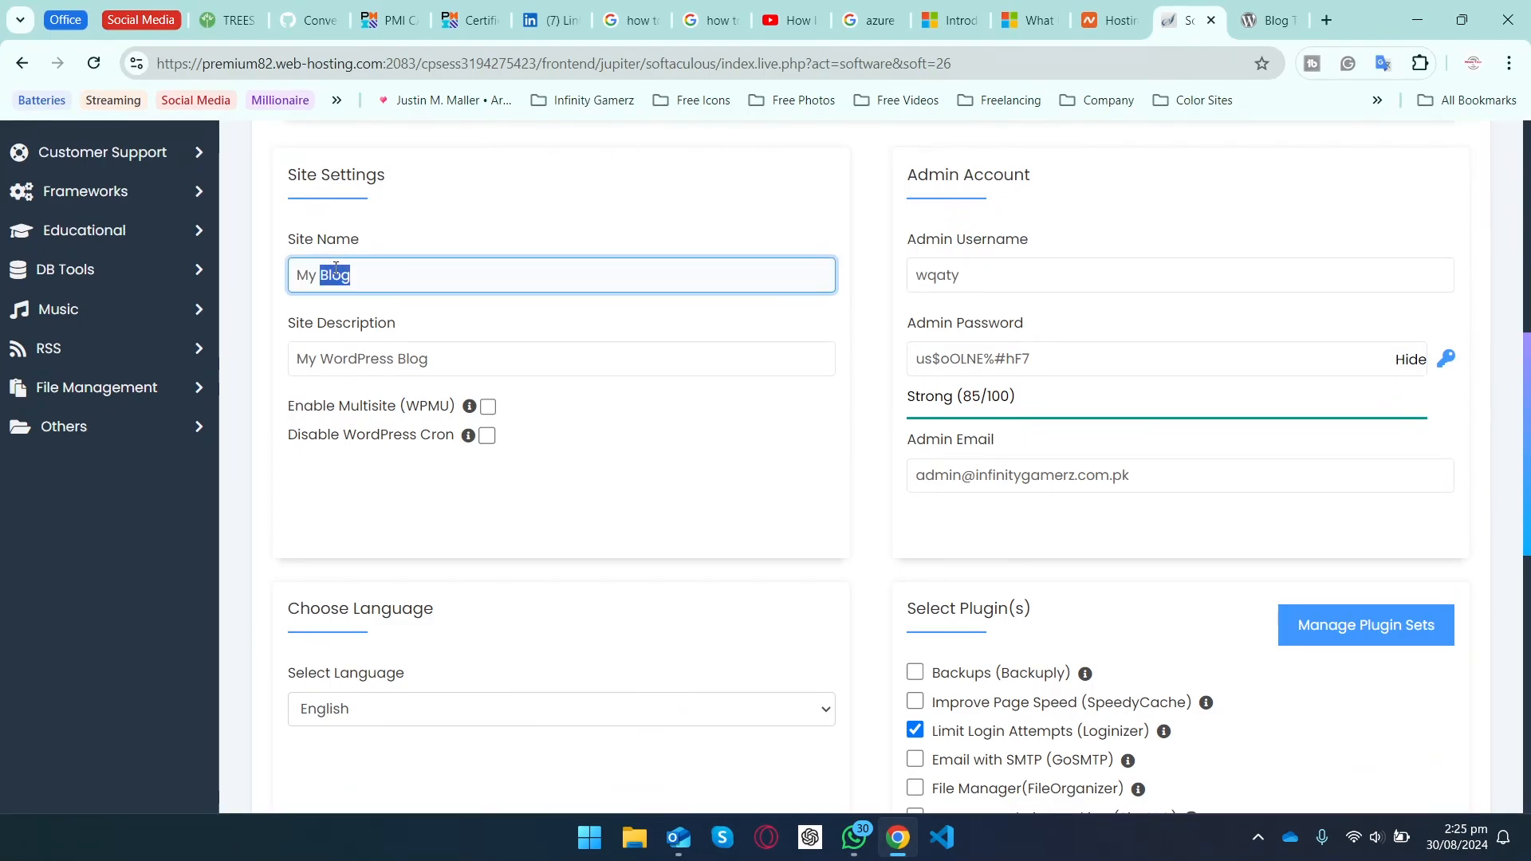
{"action": "triple_click", "coordinate": [335, 272]}
{"action": "type", "text": "Infinity Gamerz"}
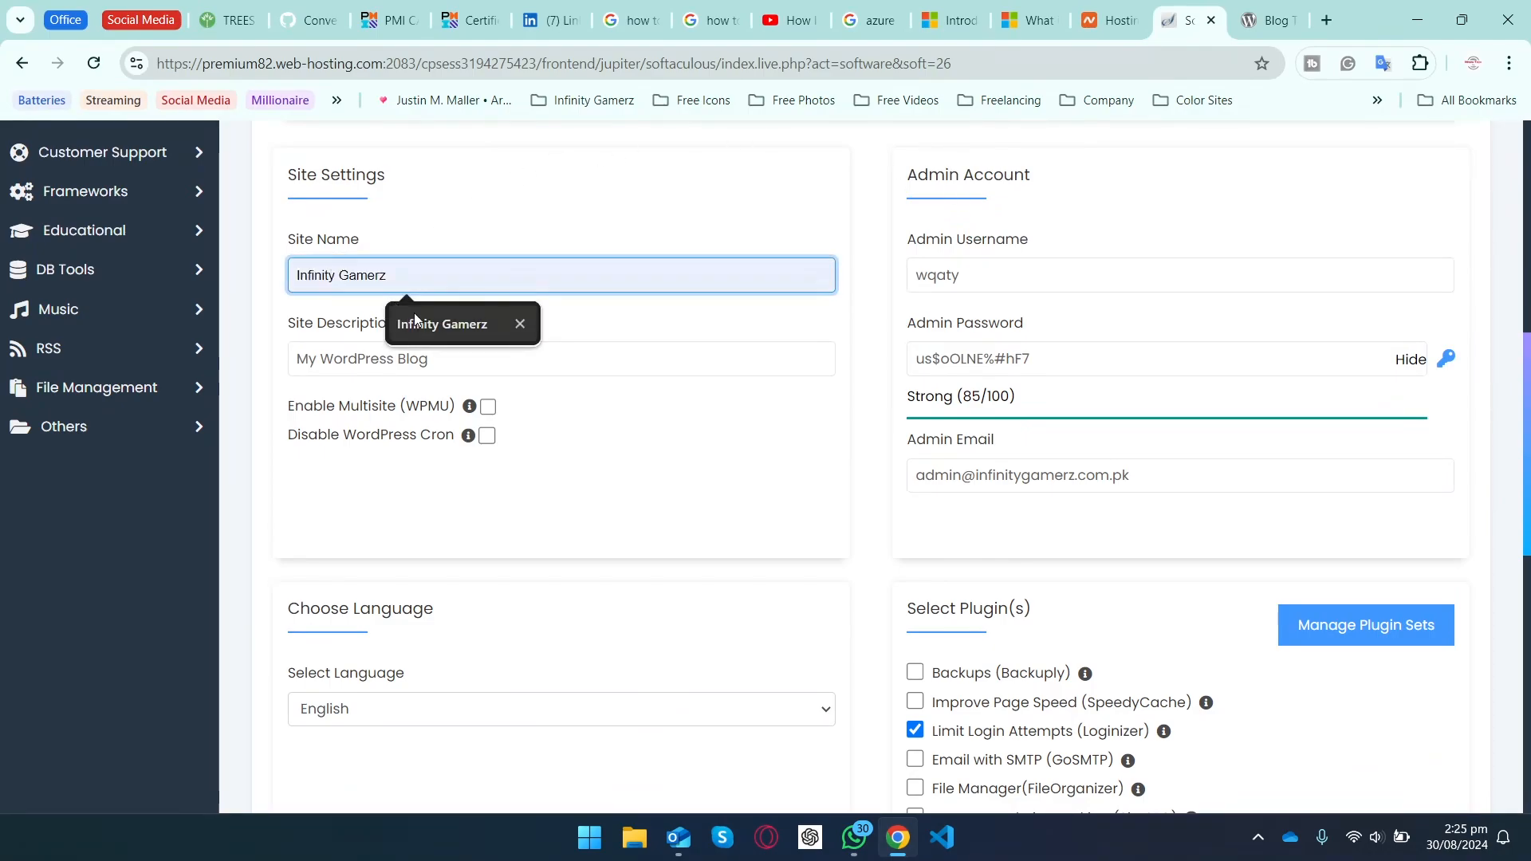
{"action": "left_click", "coordinate": [444, 324]}
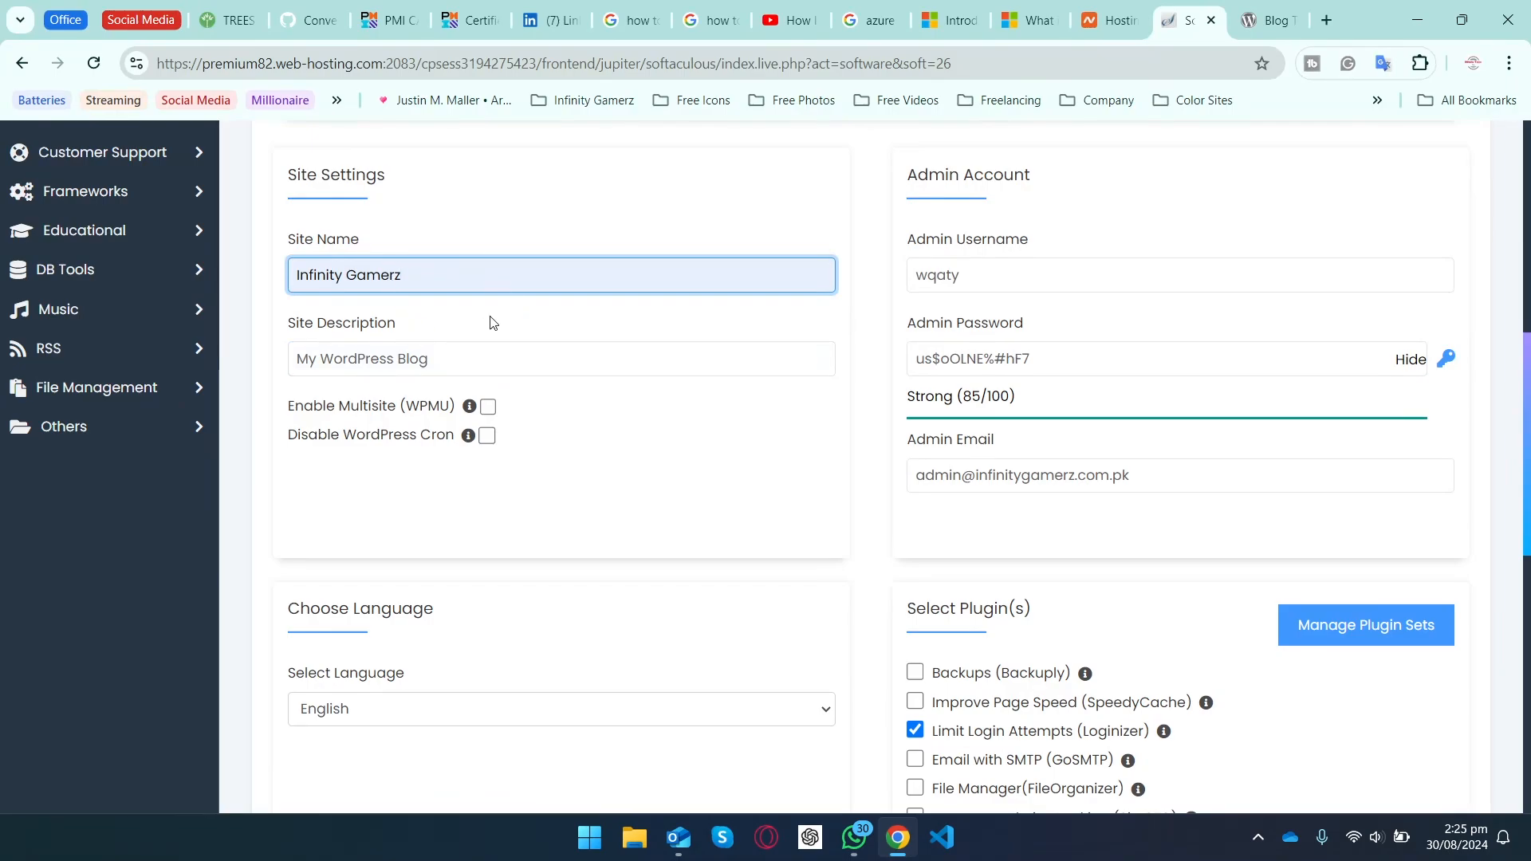
Step: Set the admin username to 'admin', keeping the generated password and admin e-mail
{"action": "left_click", "coordinate": [1001, 264]}
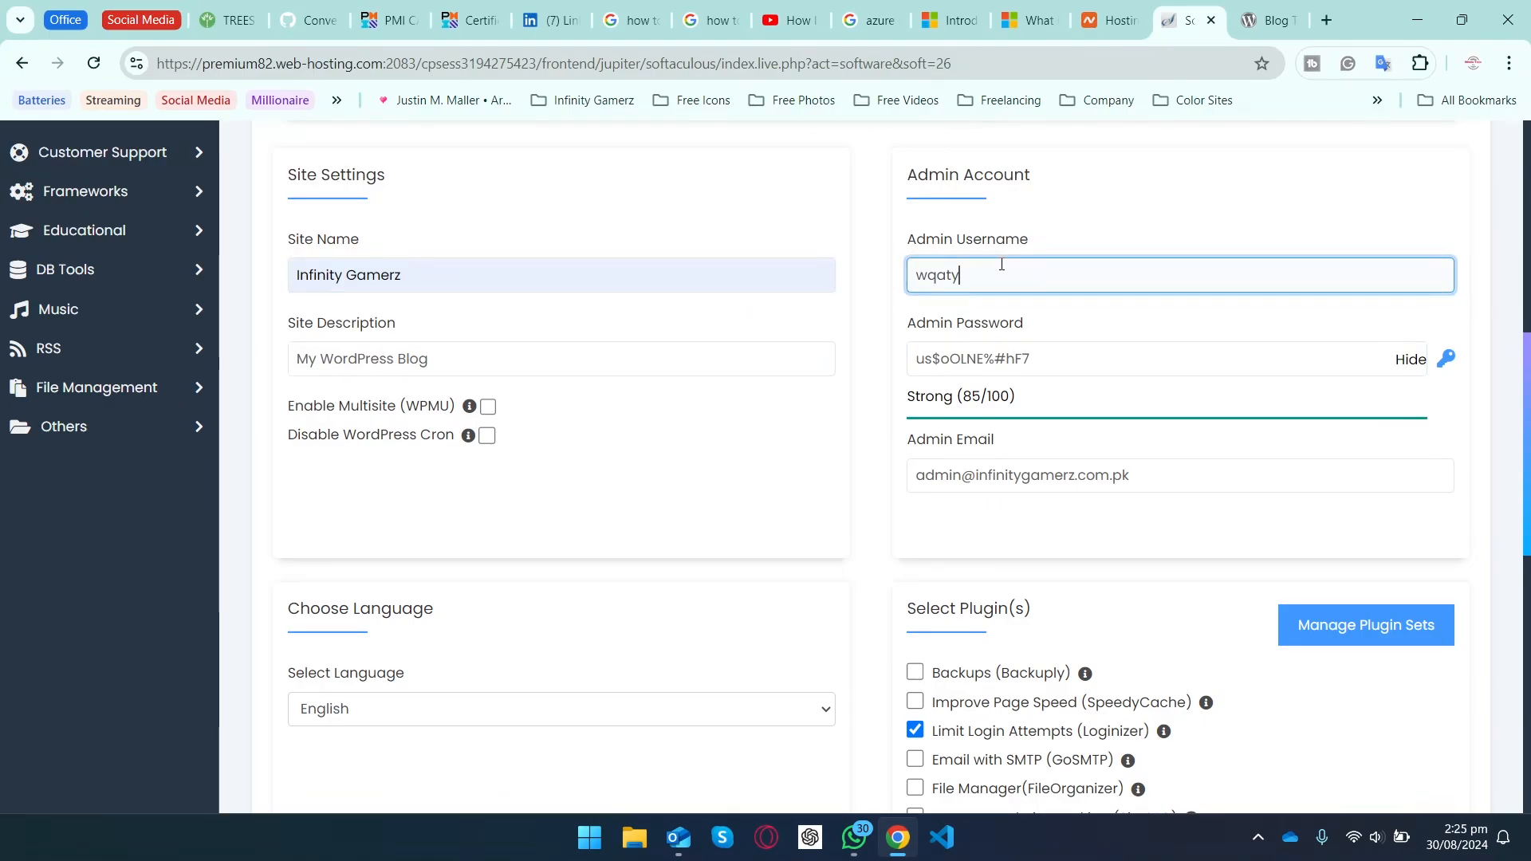
{"action": "key", "text": "ctrl+a"}
{"action": "type", "text": "admin"}
{"action": "double_click", "coordinate": [1059, 358]}
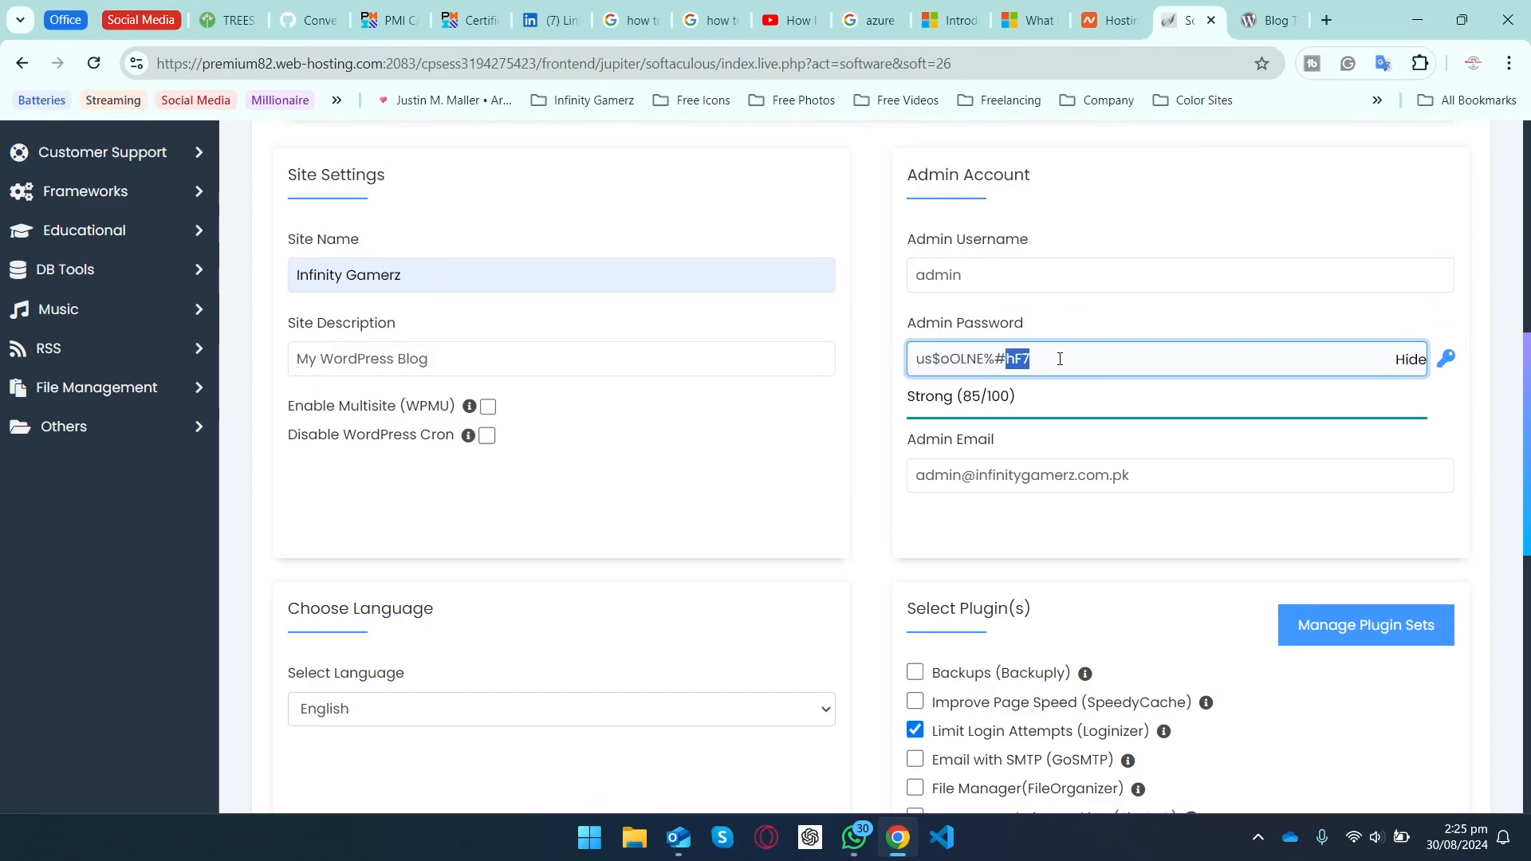
{"action": "left_click", "coordinate": [1080, 357]}
{"action": "double_click", "coordinate": [960, 477]}
{"action": "left_click", "coordinate": [890, 529]}
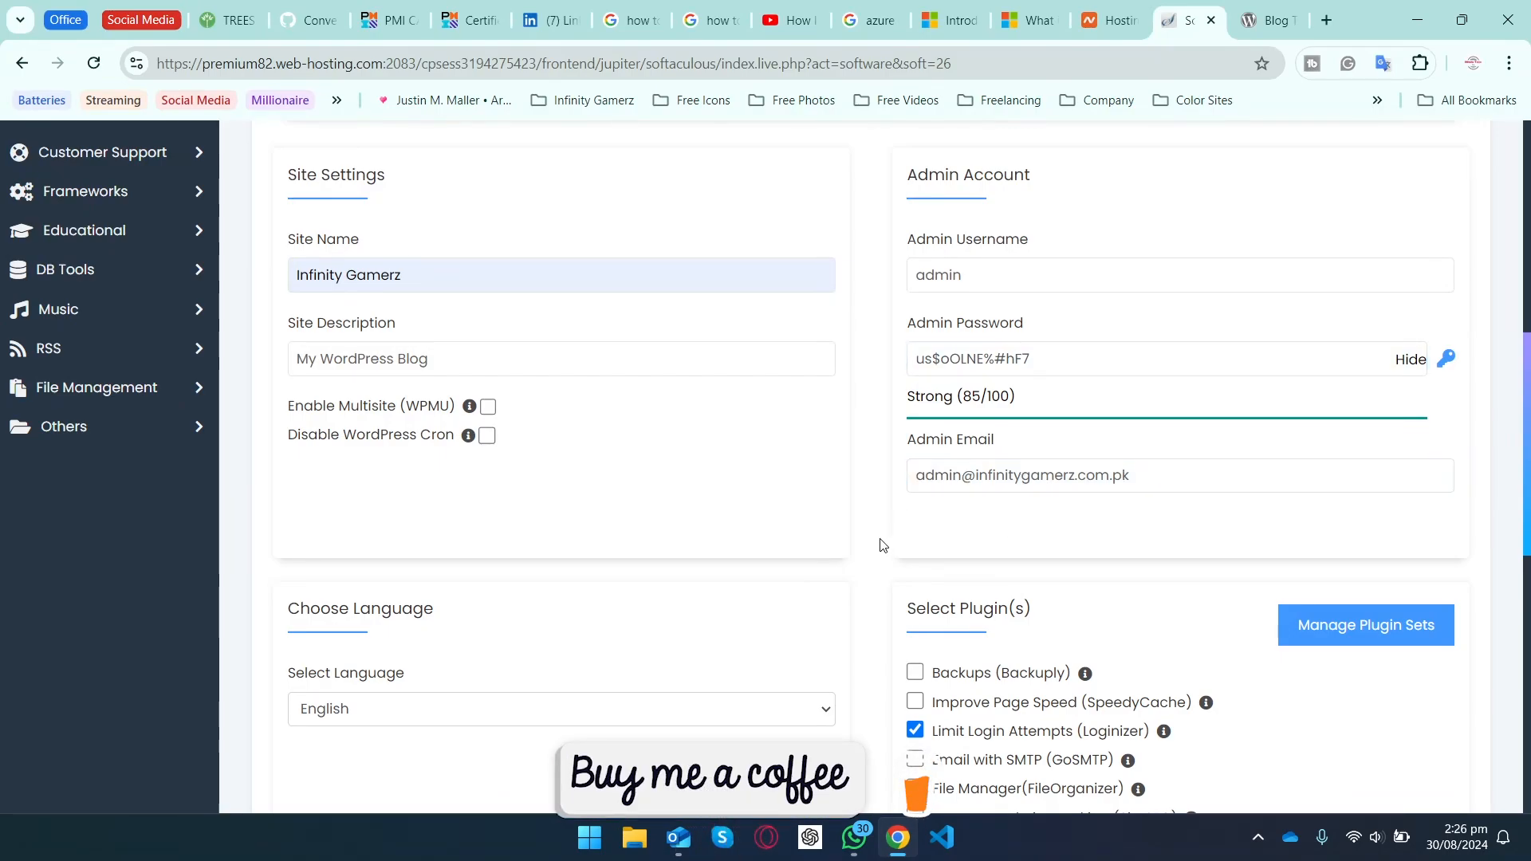
Step: Scroll to the form's end, leaving the Classic Editor and Extendify plugins unticked
{"action": "scroll", "coordinate": [882, 546], "scroll_direction": "down", "scroll_amount": 5}
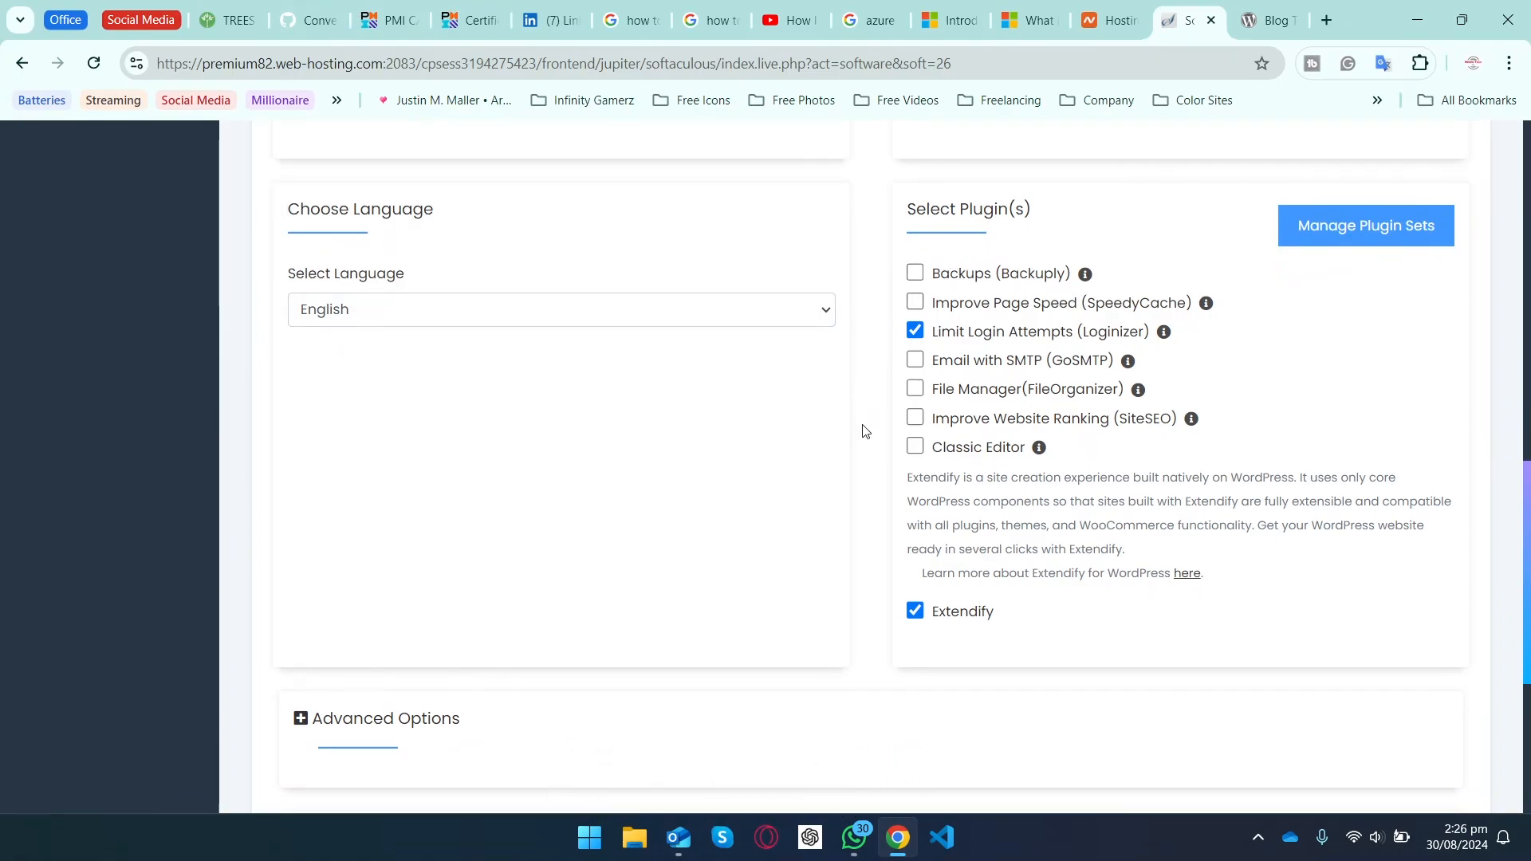
{"action": "scroll", "coordinate": [866, 431], "scroll_direction": "down", "scroll_amount": 1}
{"action": "left_click", "coordinate": [916, 593]}
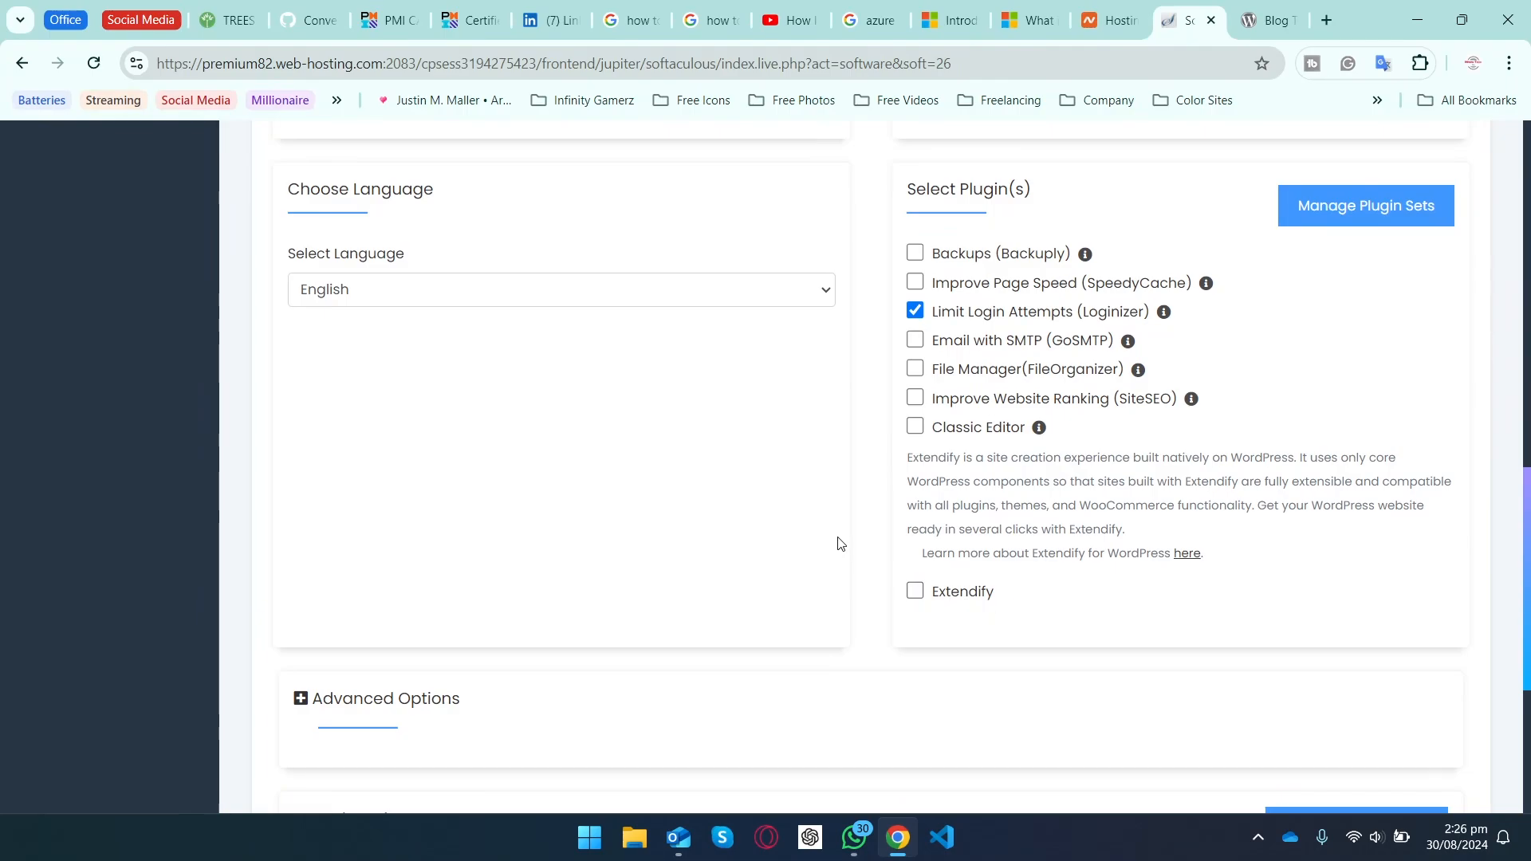
{"action": "scroll", "coordinate": [881, 552], "scroll_direction": "down", "scroll_amount": 4}
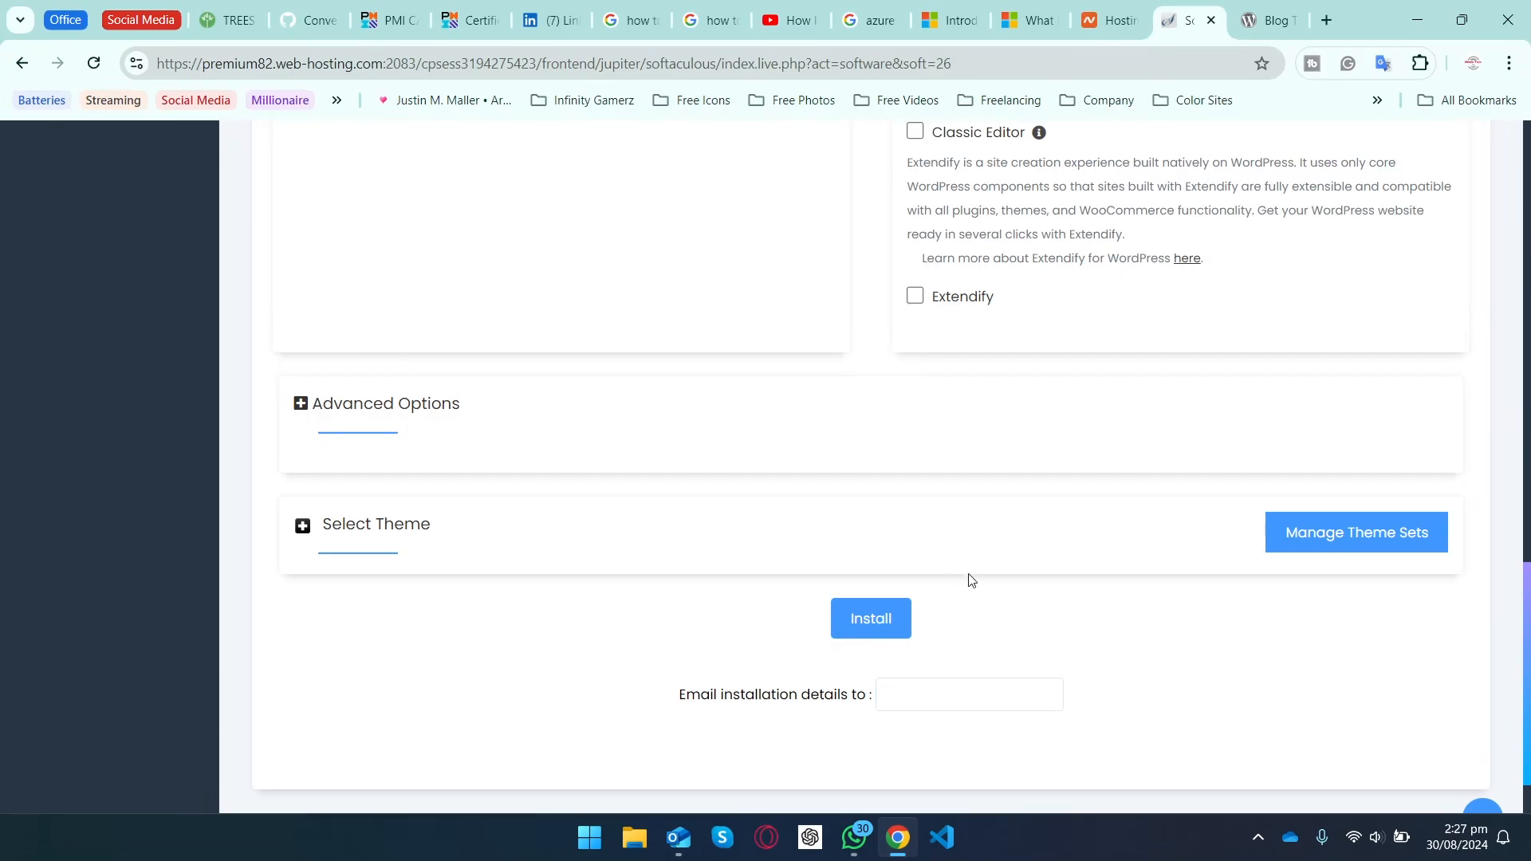
Step: Install WordPress and review the Congratulations page with the site and /wp-admin/ URLs
{"action": "left_click", "coordinate": [883, 635]}
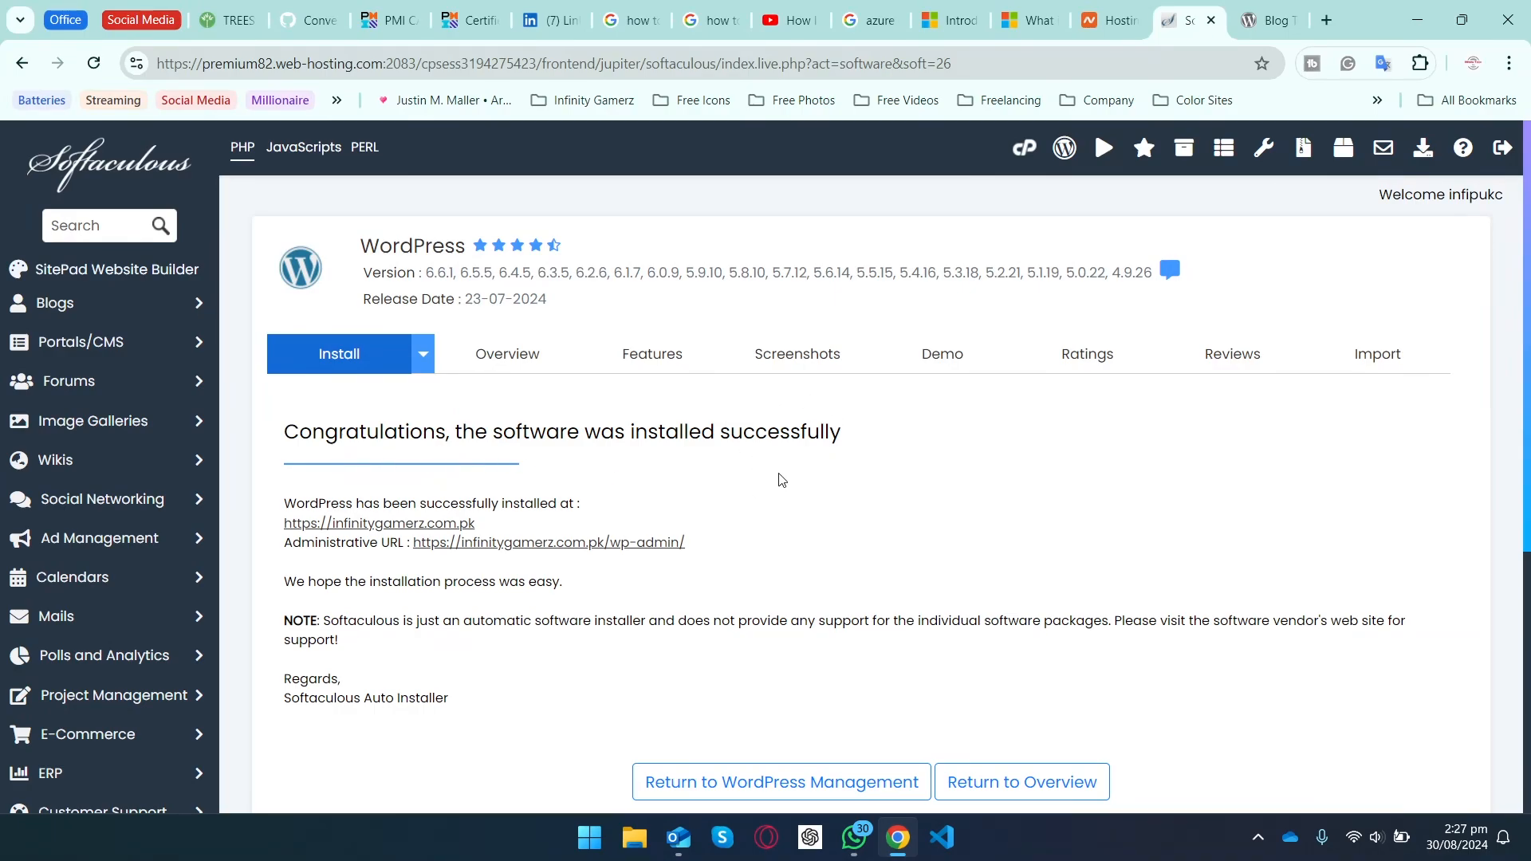
{"action": "scroll", "coordinate": [781, 479], "scroll_direction": "down", "scroll_amount": 1}
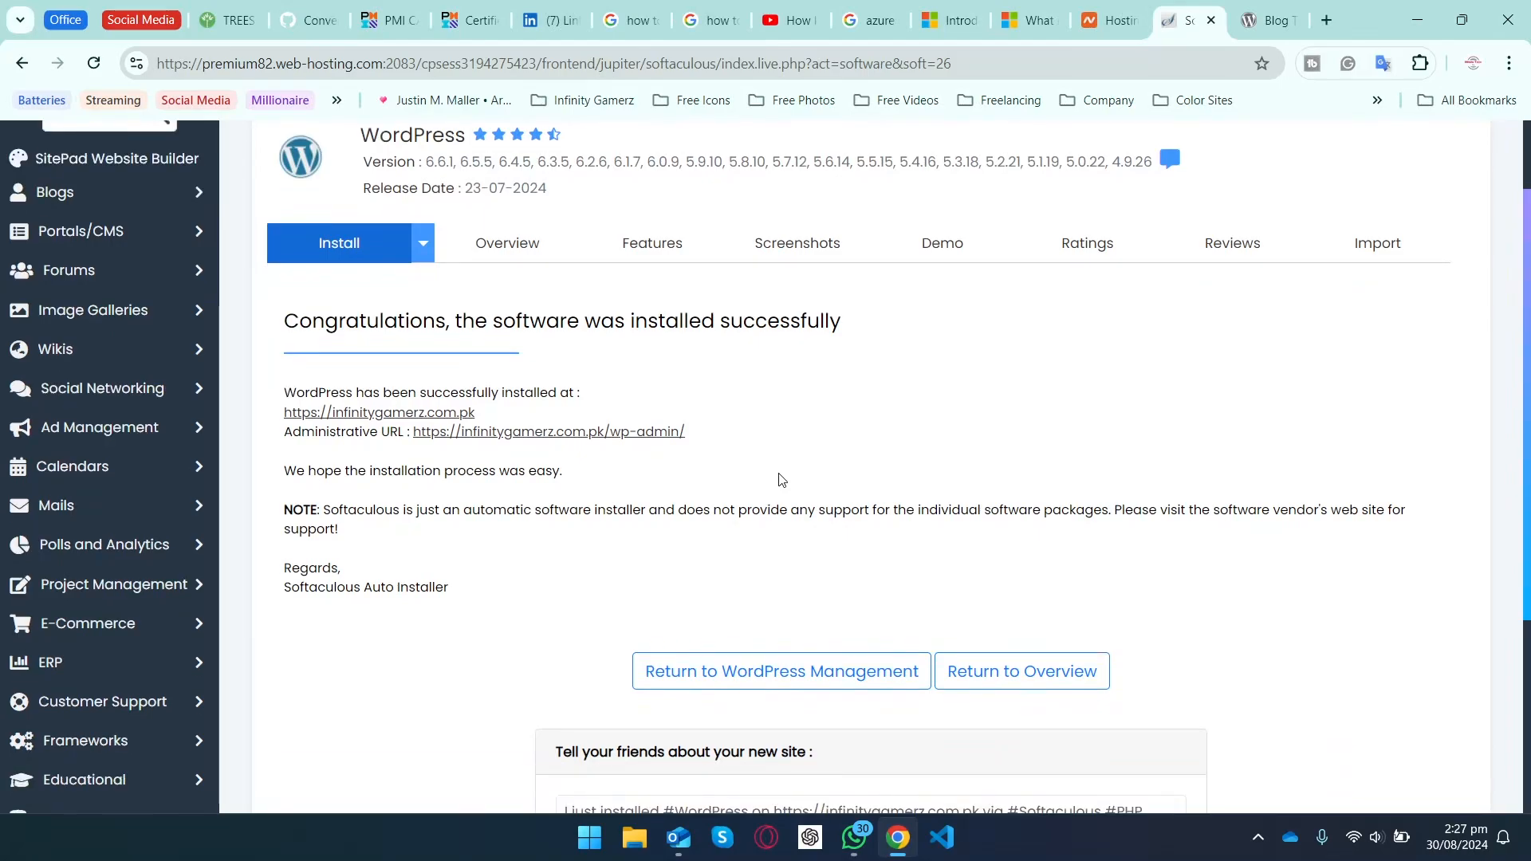
Step: View the Infinity Gamerz homepage in a new tab, then return to the Softaculous success page
{"action": "left_click", "coordinate": [384, 414]}
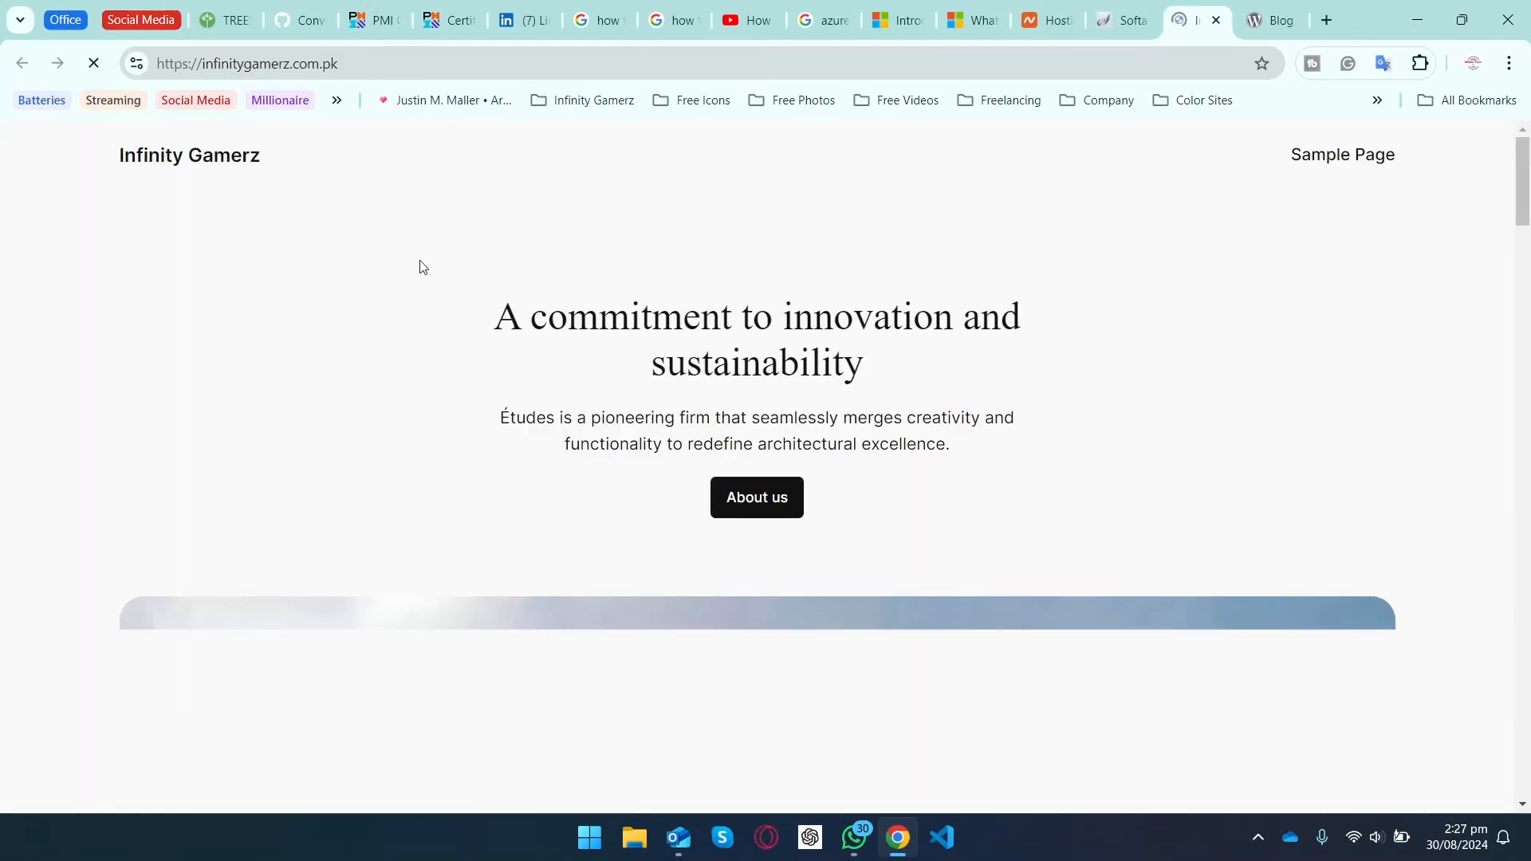
{"action": "scroll", "coordinate": [423, 267], "scroll_direction": "down", "scroll_amount": 10}
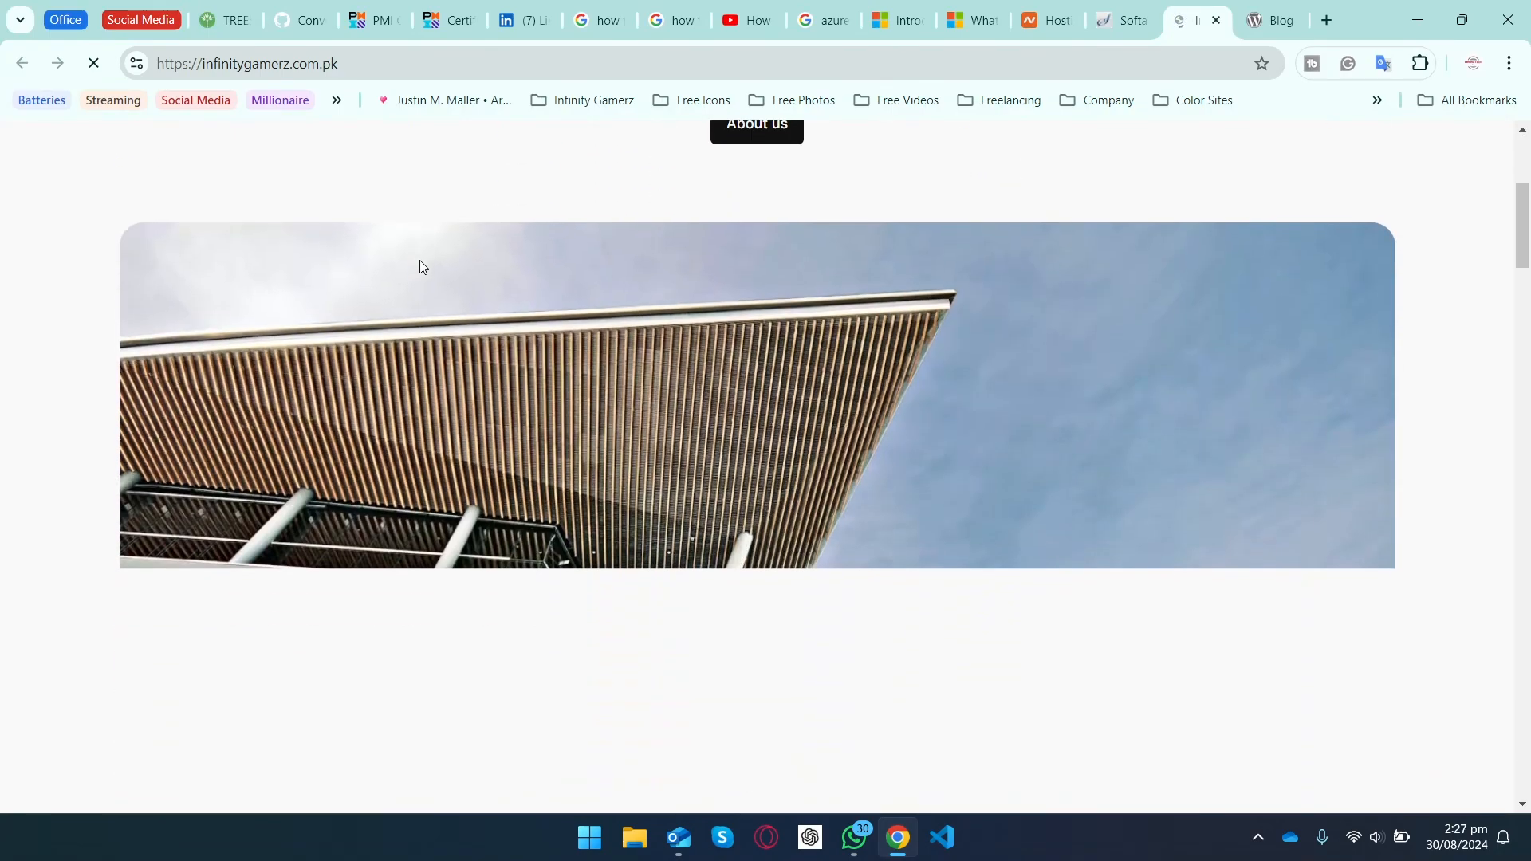
{"action": "scroll", "coordinate": [423, 267], "scroll_direction": "up", "scroll_amount": 10}
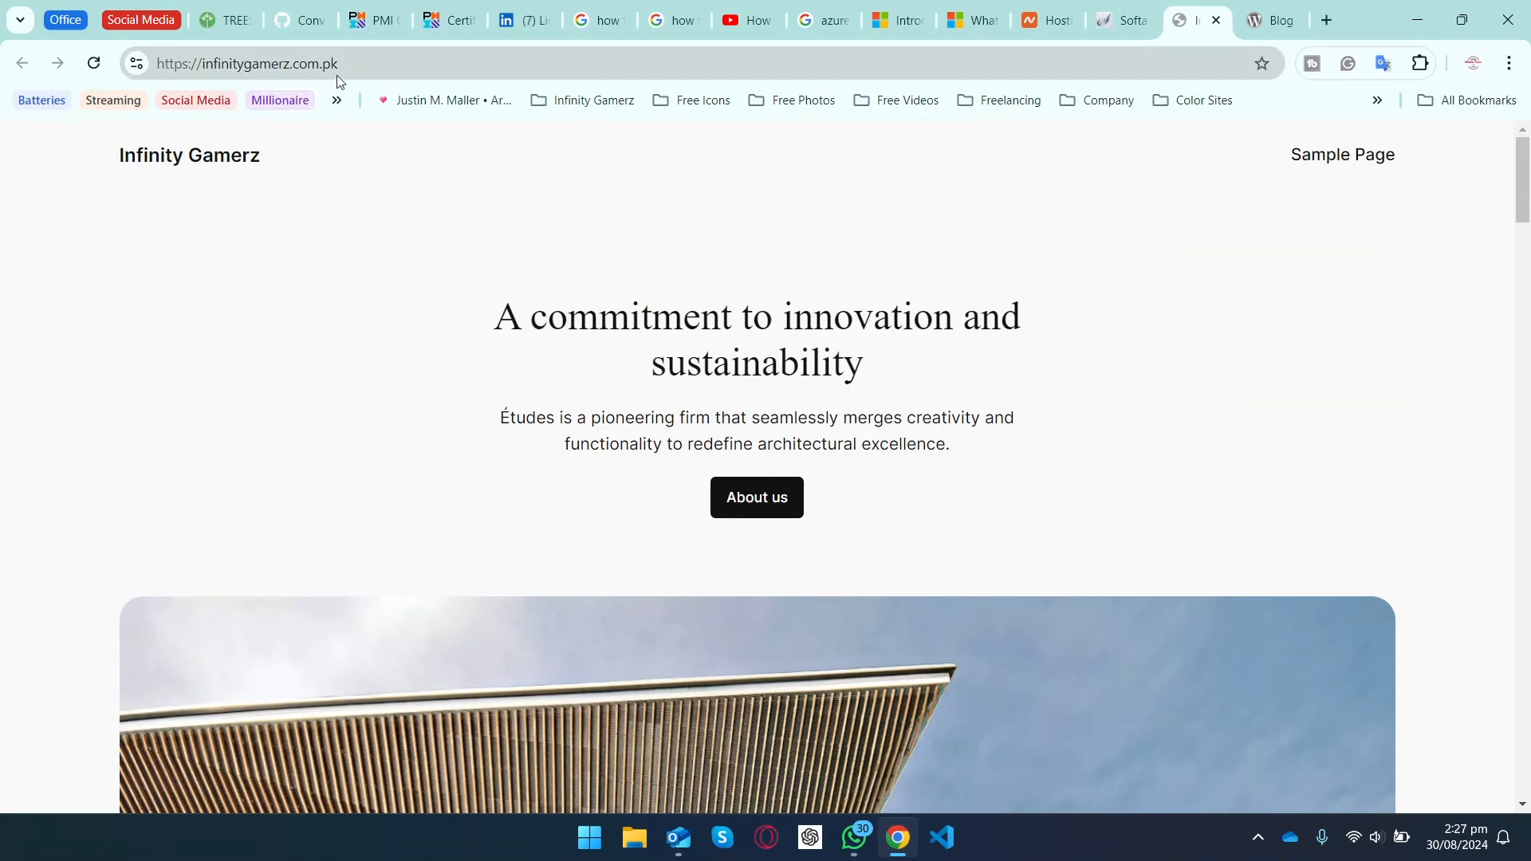
{"action": "left_click", "coordinate": [1113, 35]}
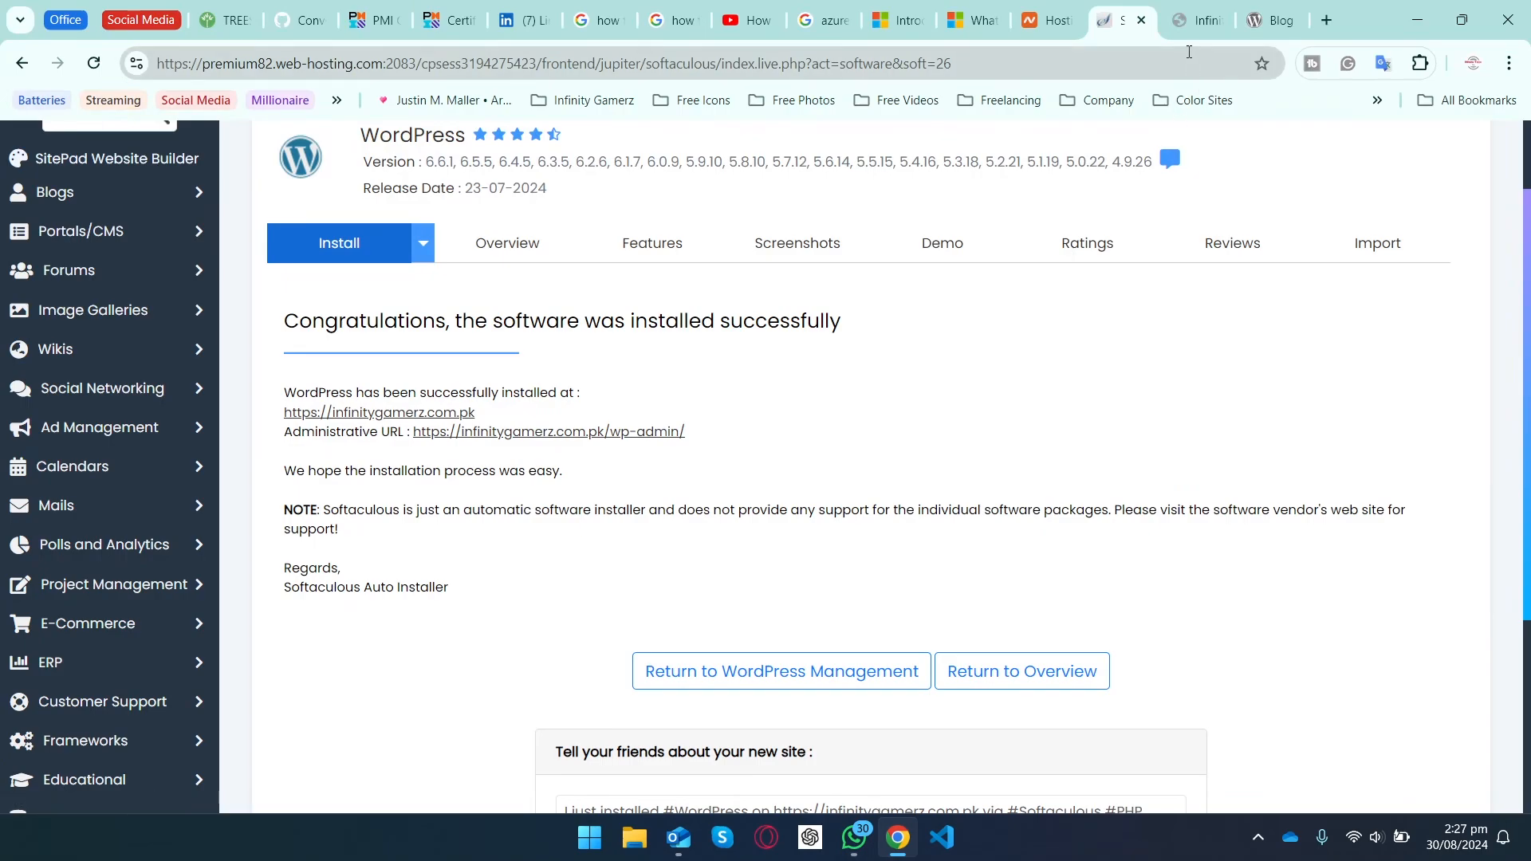
{"action": "left_click", "coordinate": [1181, 26]}
{"action": "left_click", "coordinate": [448, 69]}
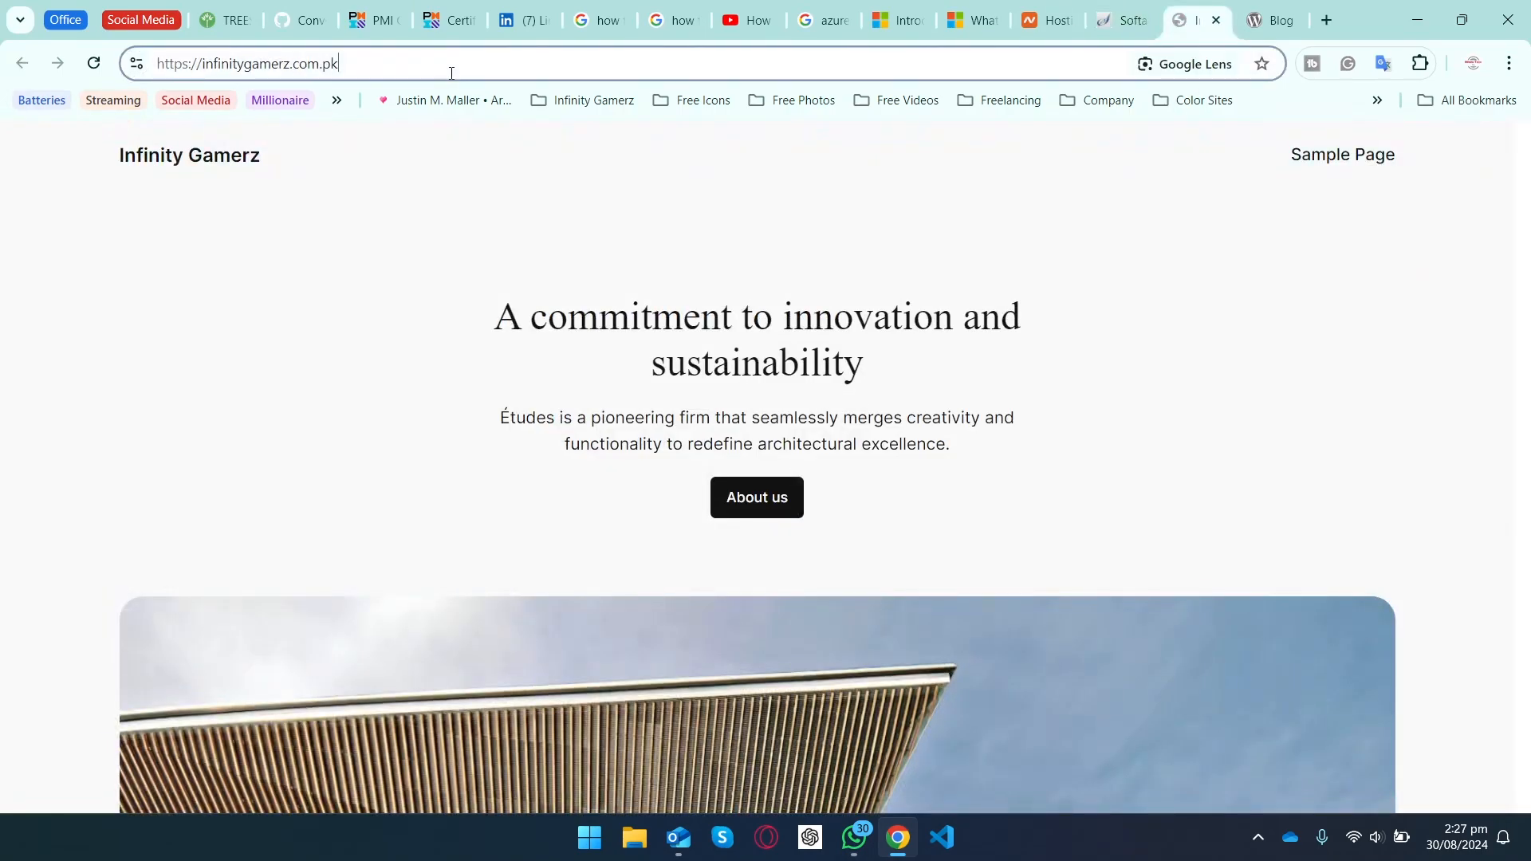
{"action": "left_click", "coordinate": [722, 148]}
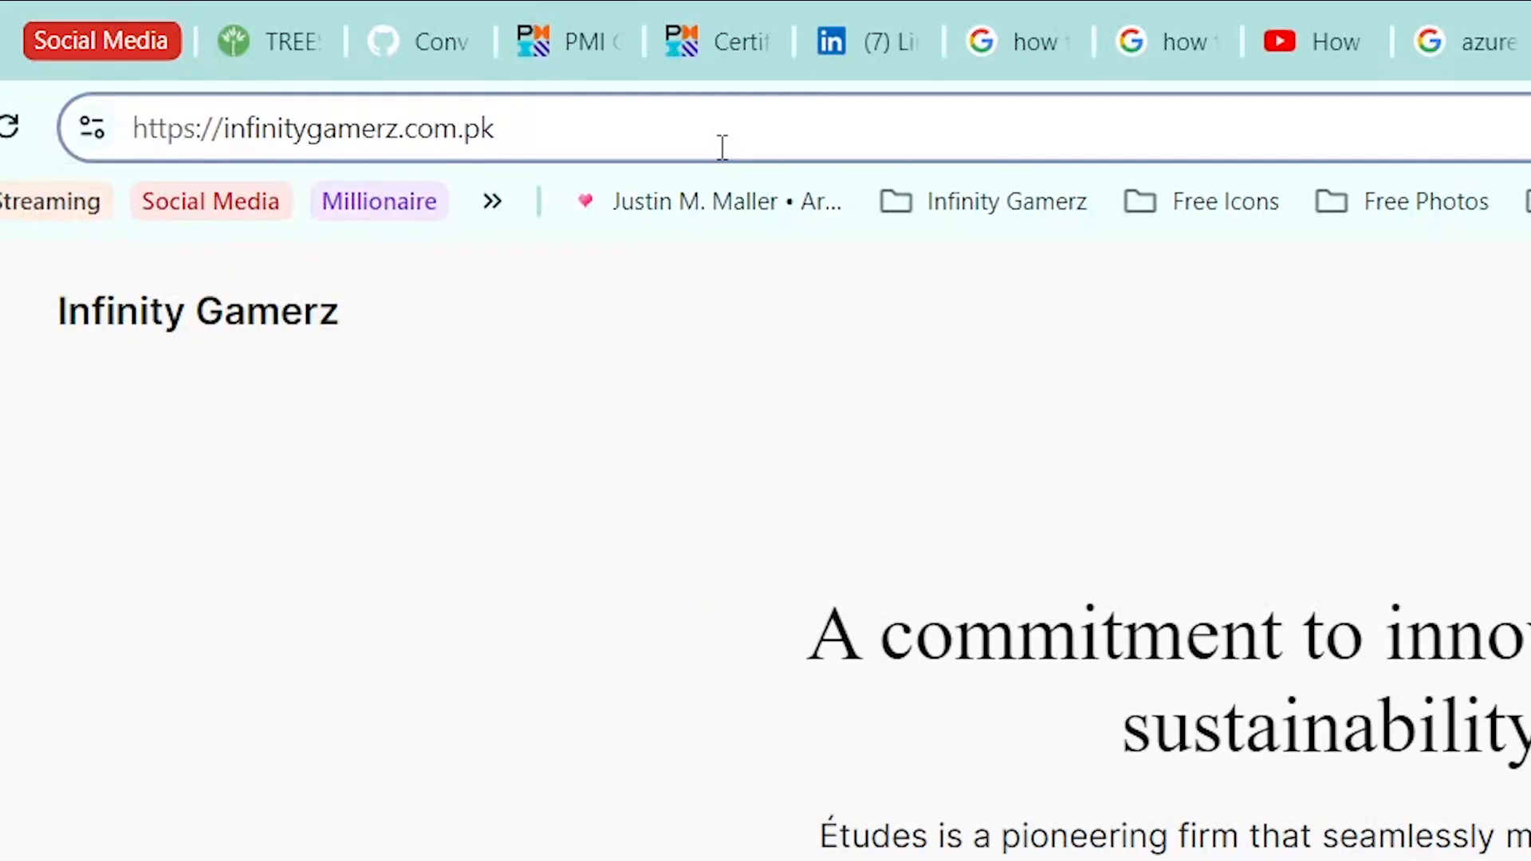
{"action": "type", "text": "/"}
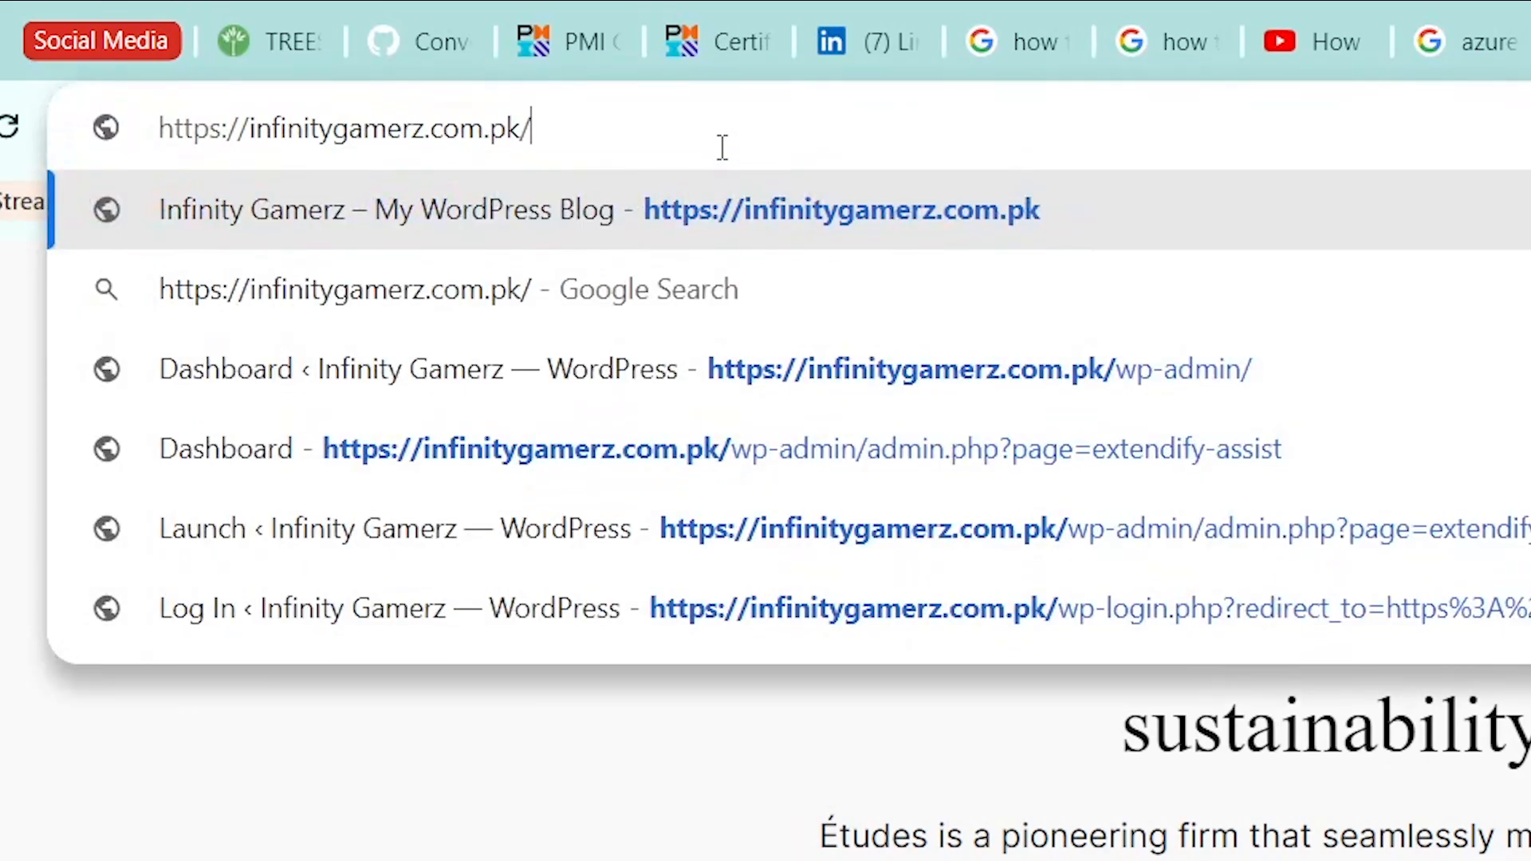
{"action": "type", "text": "wp-ad"}
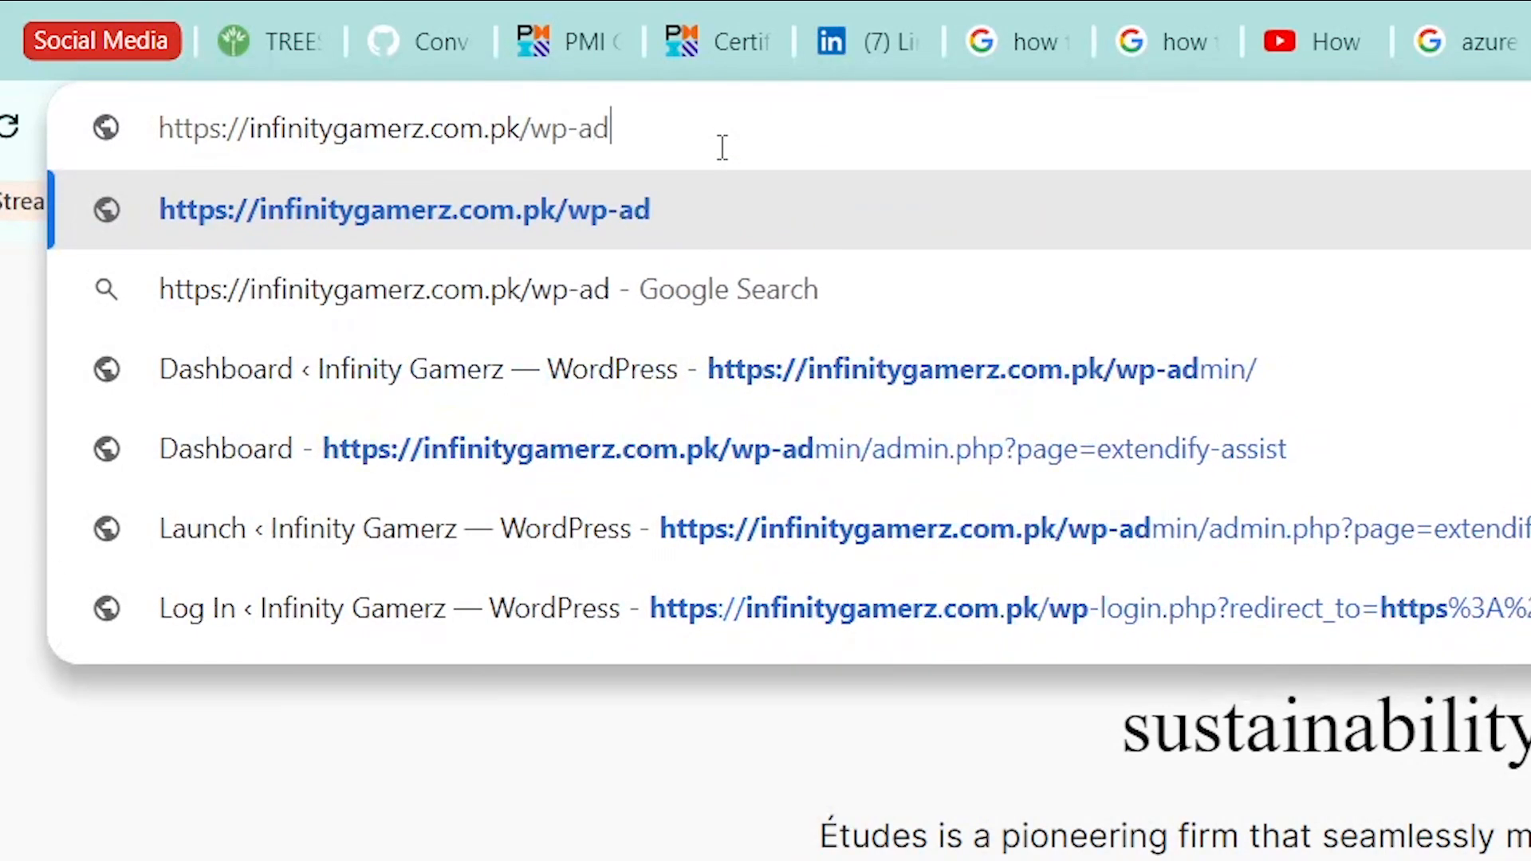
{"action": "type", "text": "min/"}
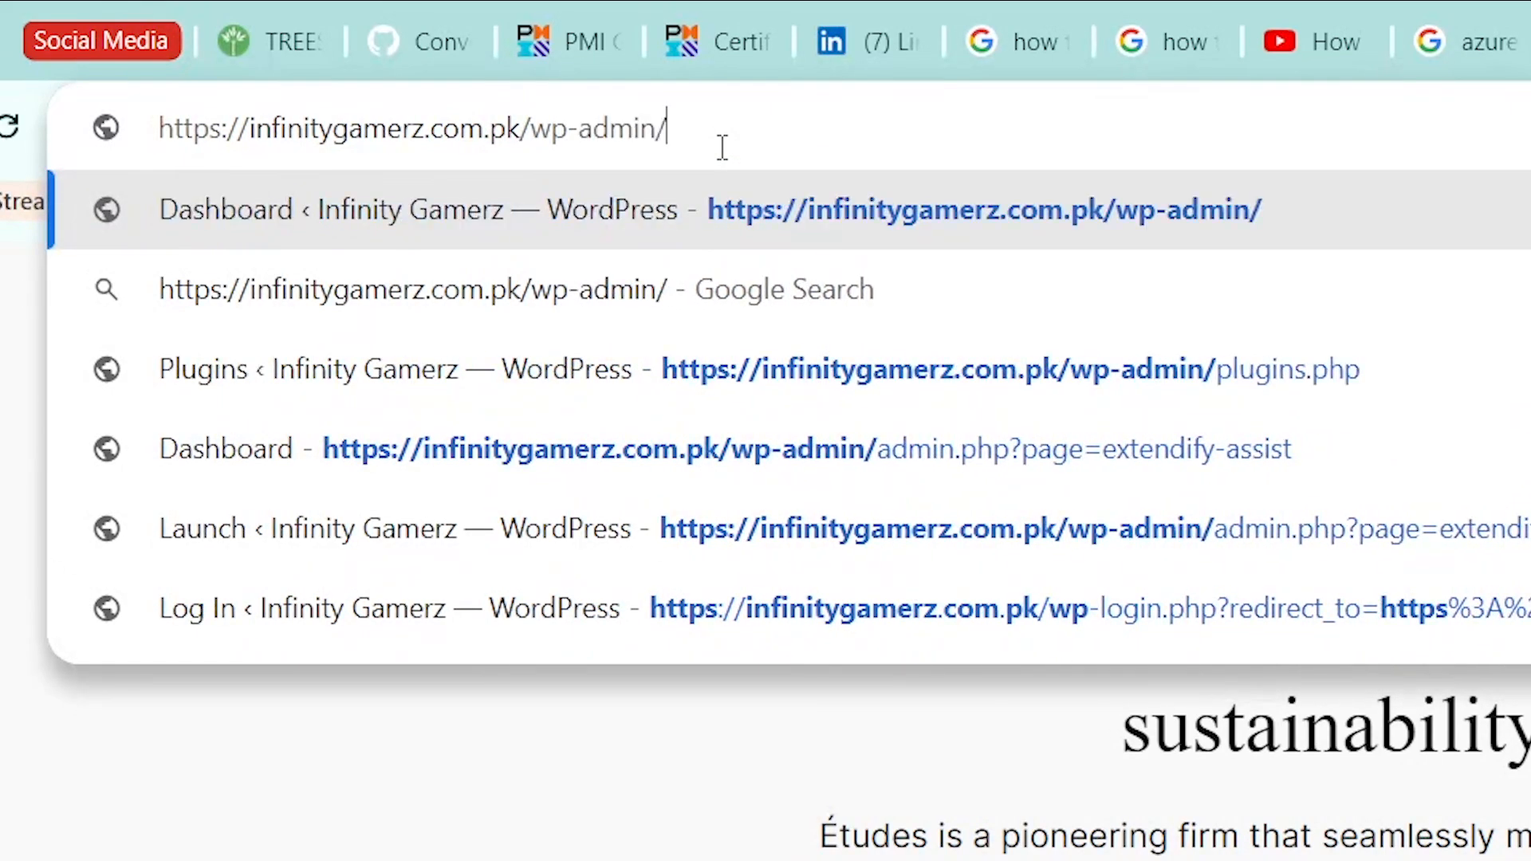
{"action": "key", "text": "Return"}
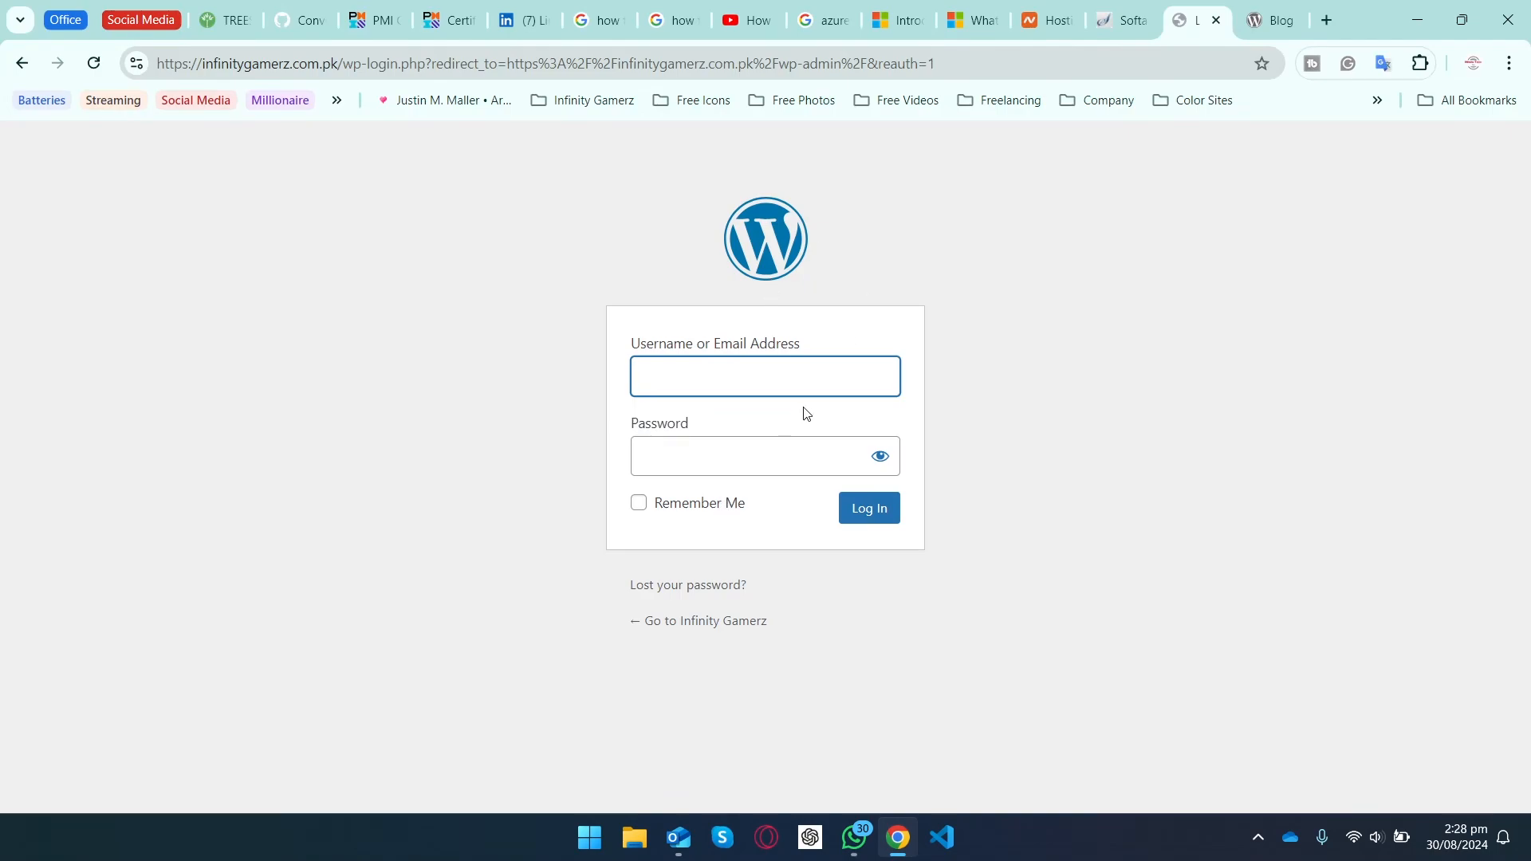
Step: Log in to wp-admin as admin with the saved password, ticking Remember Me
{"action": "type", "text": "admin"}
{"action": "left_click", "coordinate": [709, 471]}
{"action": "key", "text": "ctrl+v"}
{"action": "left_click", "coordinate": [639, 502]}
{"action": "left_click", "coordinate": [874, 522]}
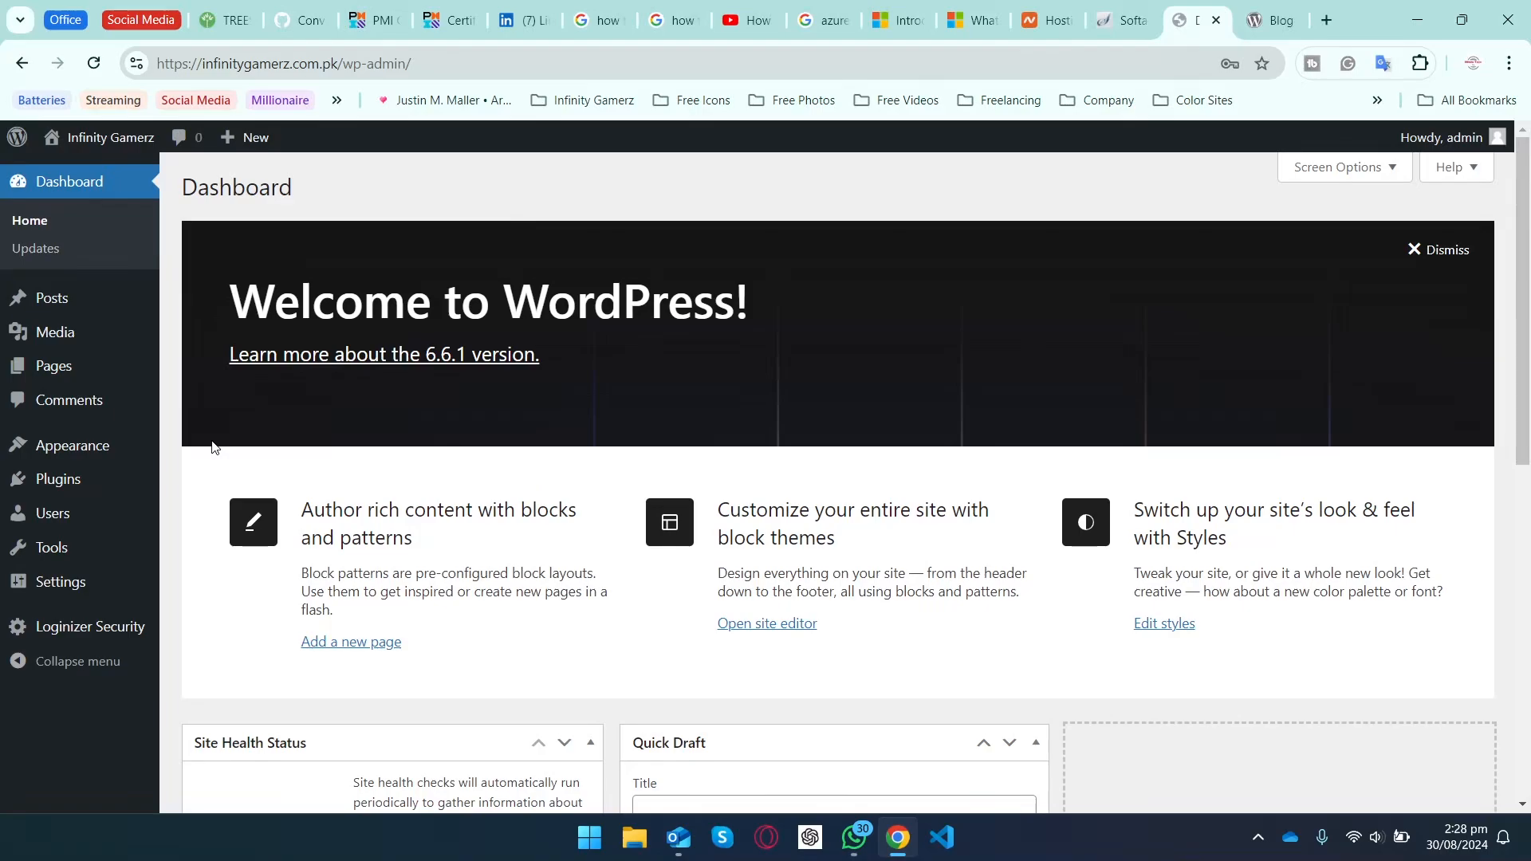
Step: Look over the Infinity Gamerz Dashboard, then return to the Softaculous tab
{"action": "scroll", "coordinate": [222, 555], "scroll_direction": "down", "scroll_amount": 5}
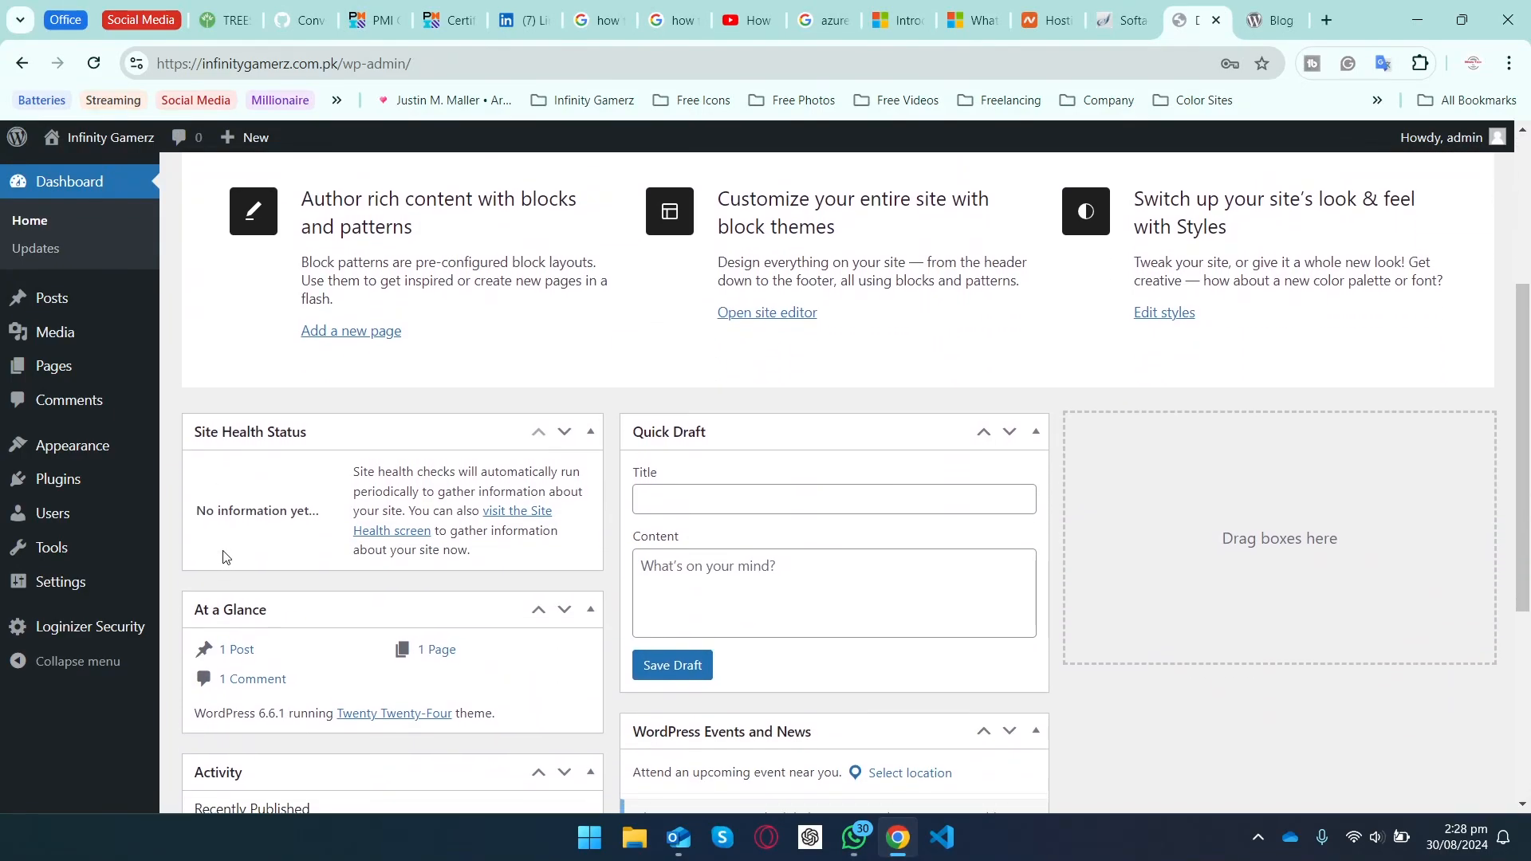
{"action": "scroll", "coordinate": [225, 556], "scroll_direction": "down", "scroll_amount": 4}
{"action": "scroll", "coordinate": [240, 406], "scroll_direction": "up", "scroll_amount": 9}
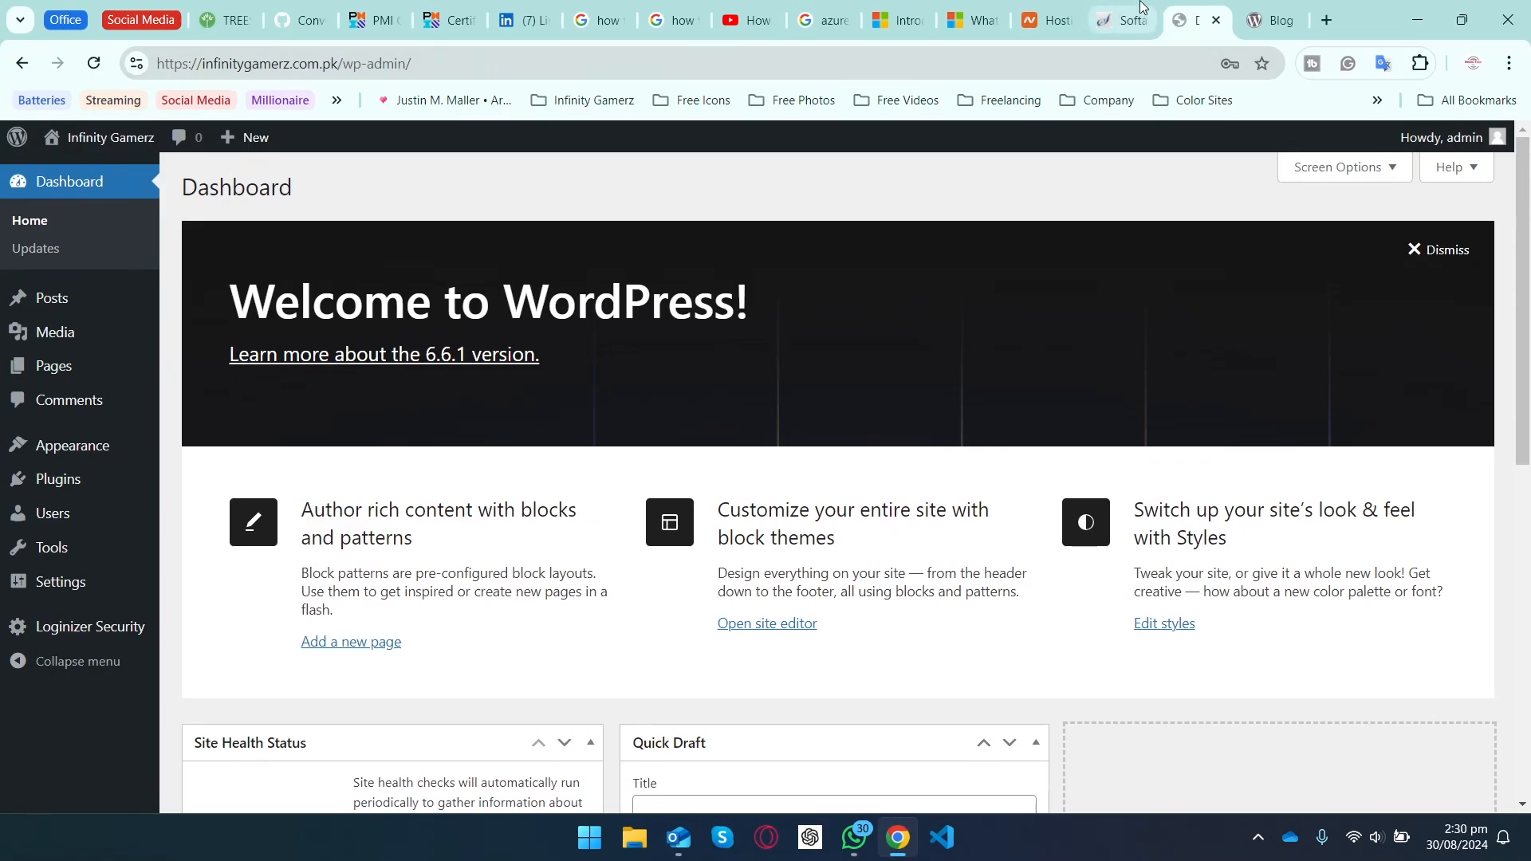
{"action": "left_click", "coordinate": [1124, 20]}
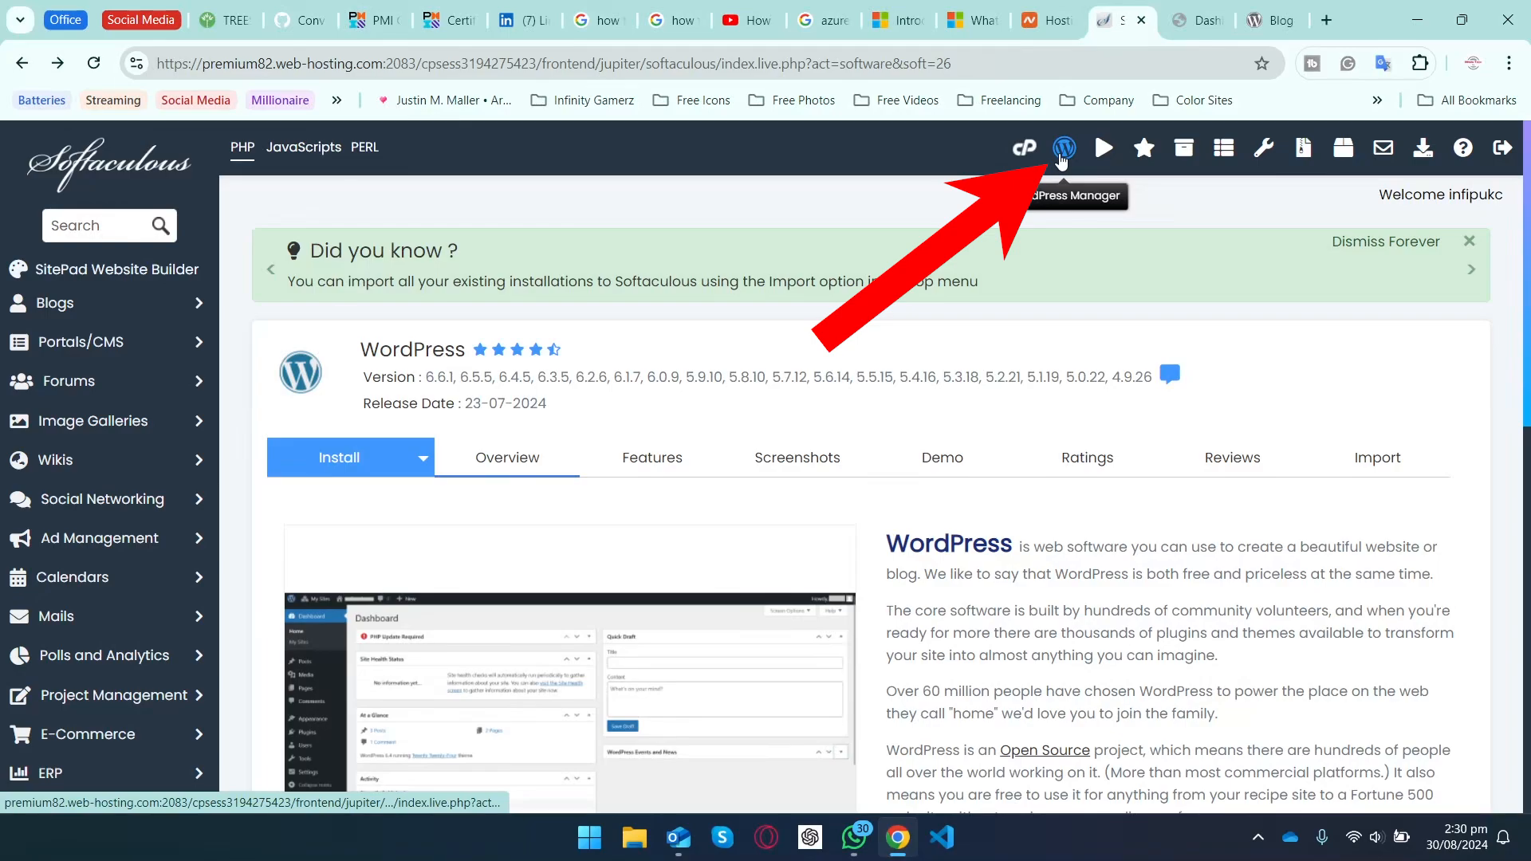
Step: Expand infinitygamerz.com.pk in WordPress Management and review its settings: version 6.6.1, plugin/theme auto-upgrades, debug off
{"action": "left_click", "coordinate": [1061, 153]}
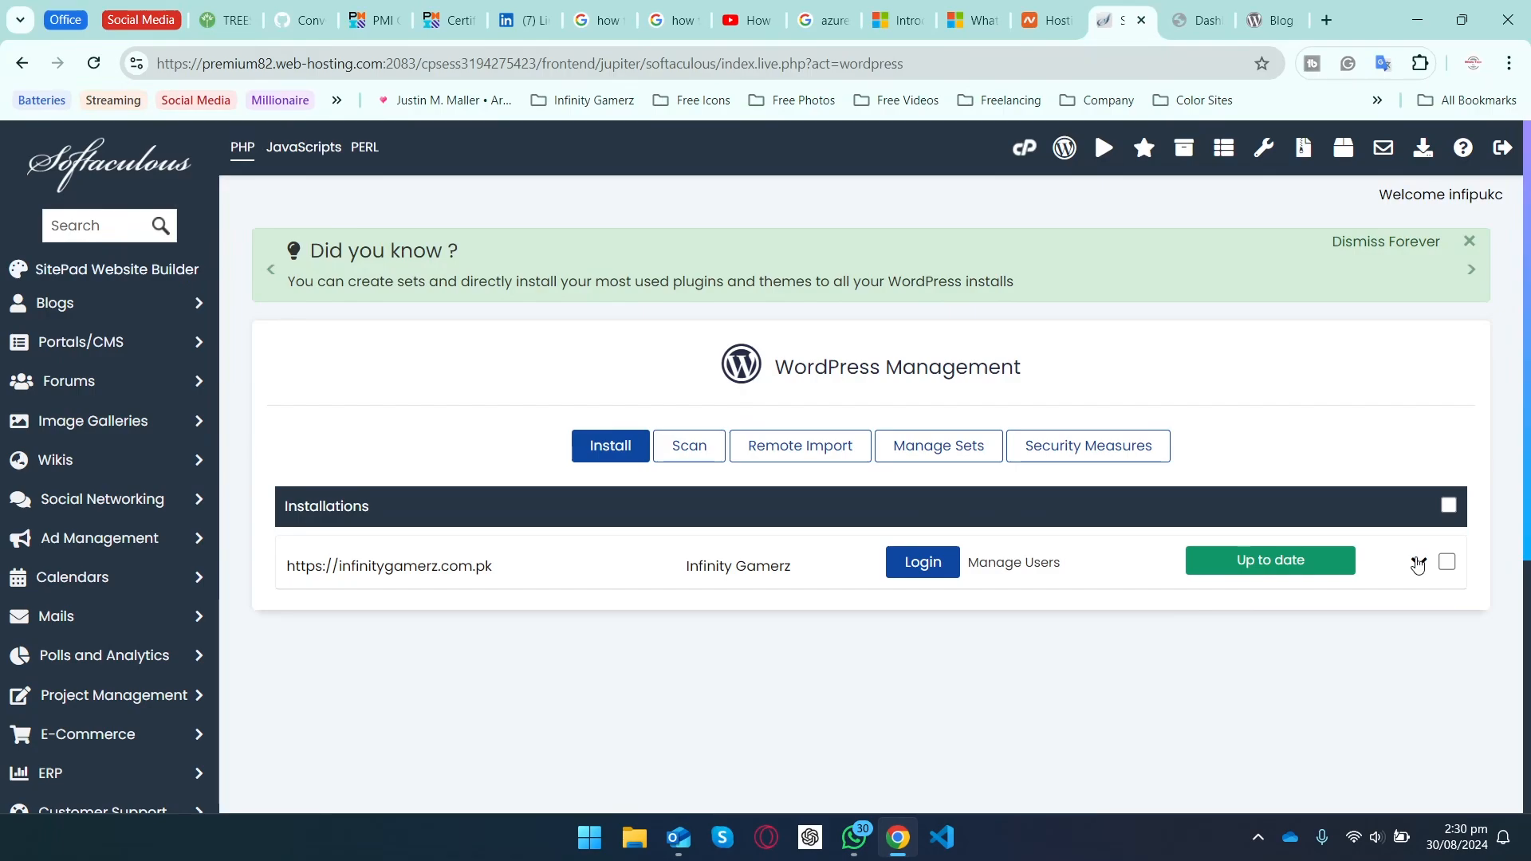
{"action": "left_click", "coordinate": [1418, 562]}
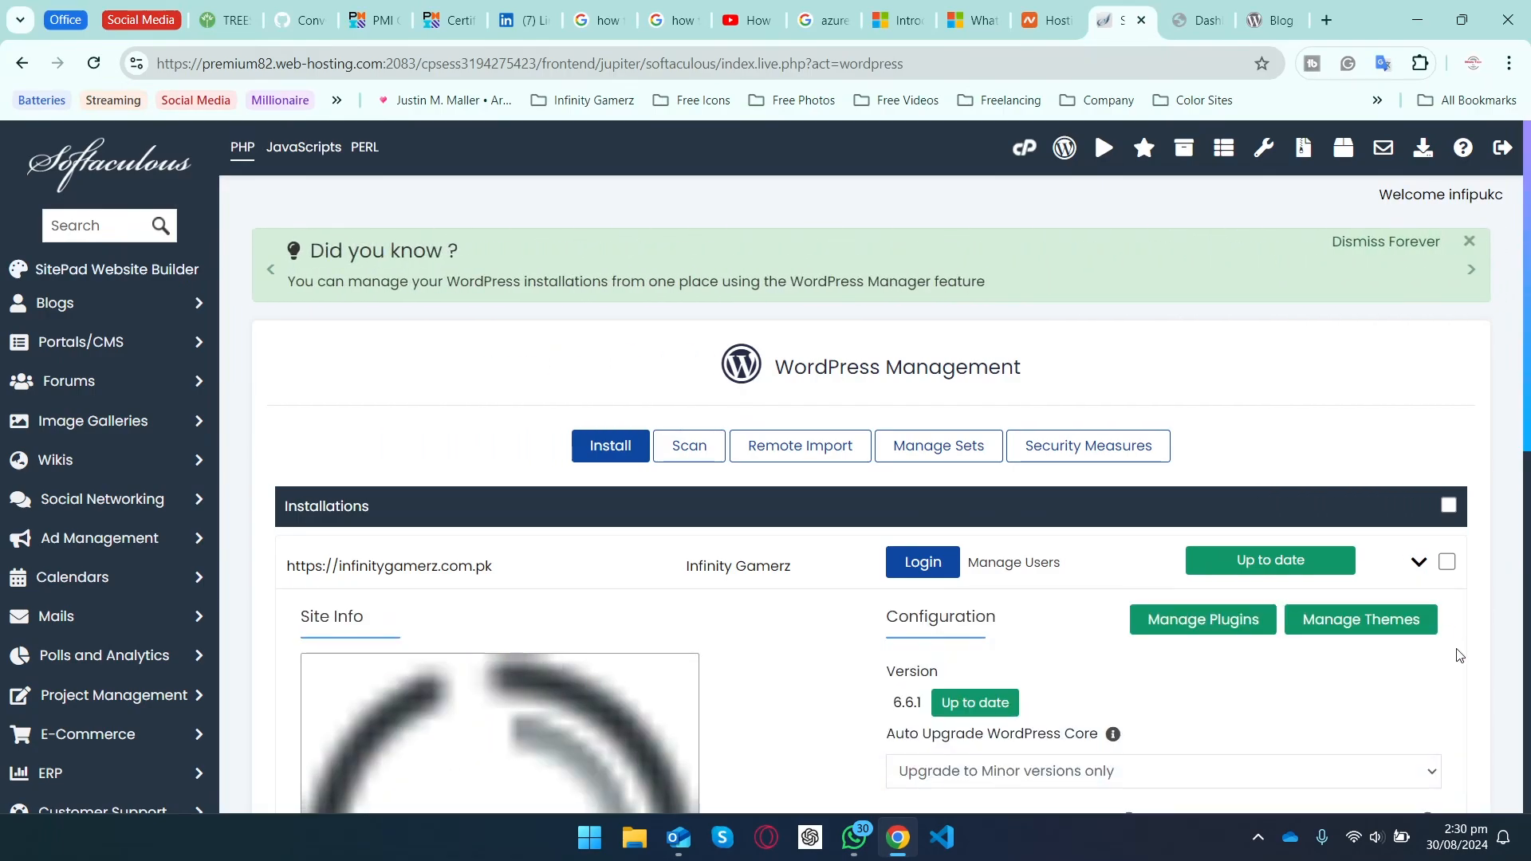
{"action": "scroll", "coordinate": [1459, 655], "scroll_direction": "down", "scroll_amount": 1}
{"action": "scroll", "coordinate": [1459, 655], "scroll_direction": "down", "scroll_amount": 4}
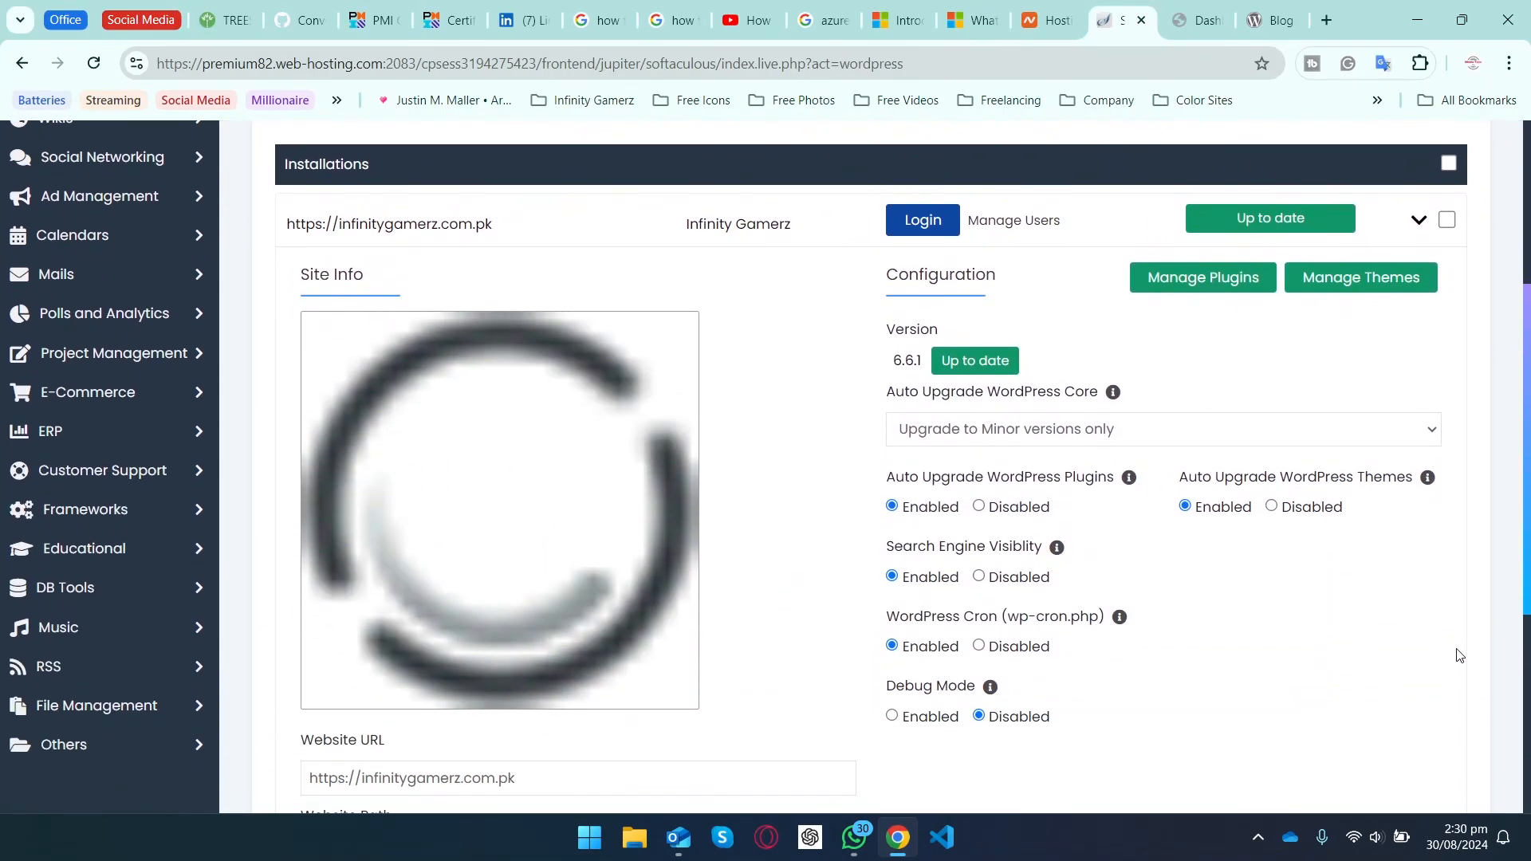
{"action": "scroll", "coordinate": [1459, 655], "scroll_direction": "down", "scroll_amount": 2}
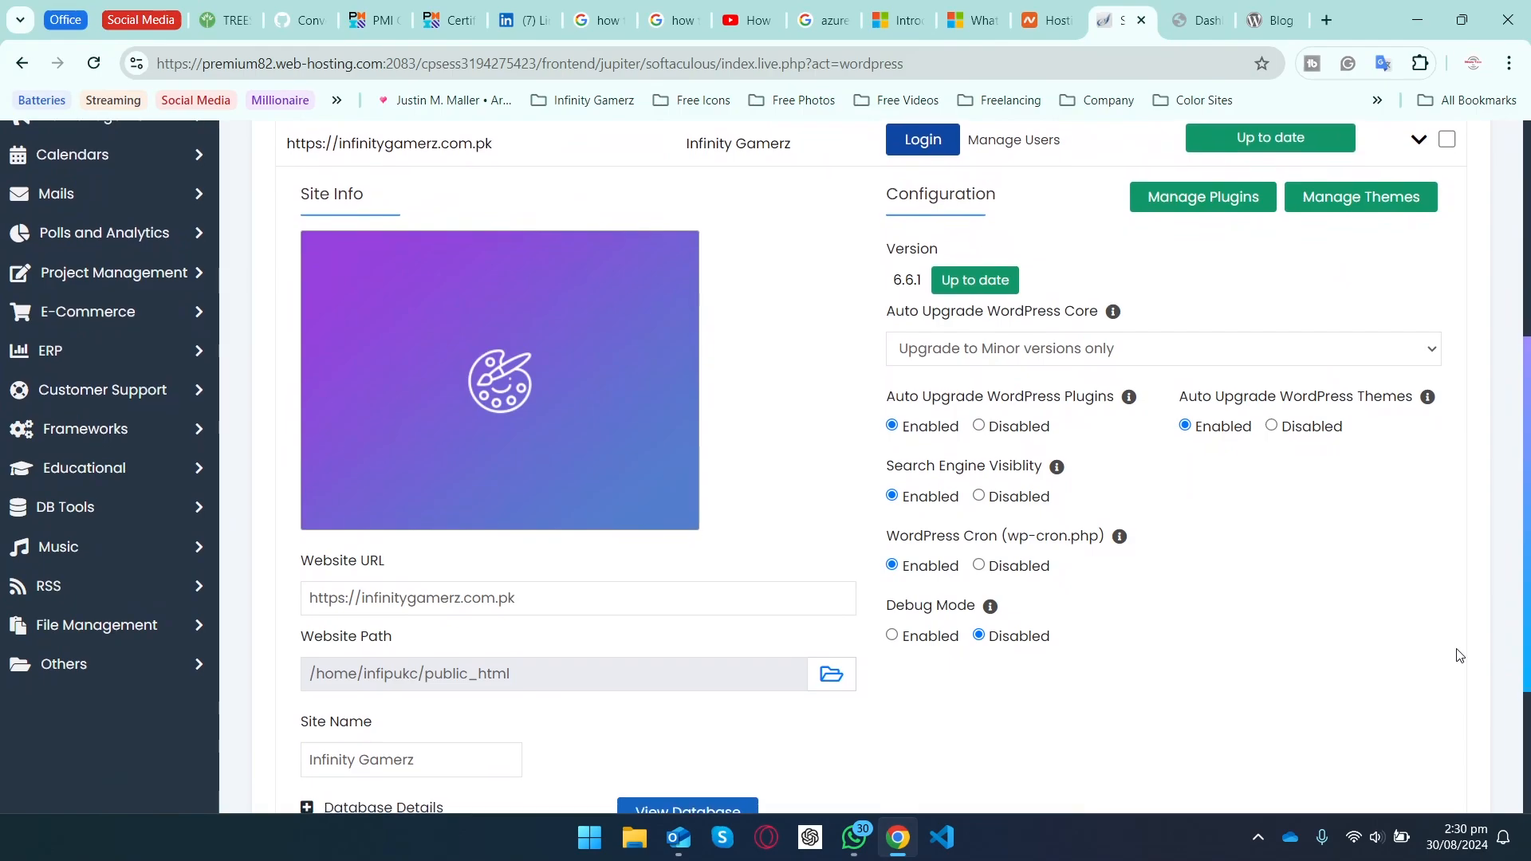
{"action": "scroll", "coordinate": [1459, 656], "scroll_direction": "down", "scroll_amount": 1}
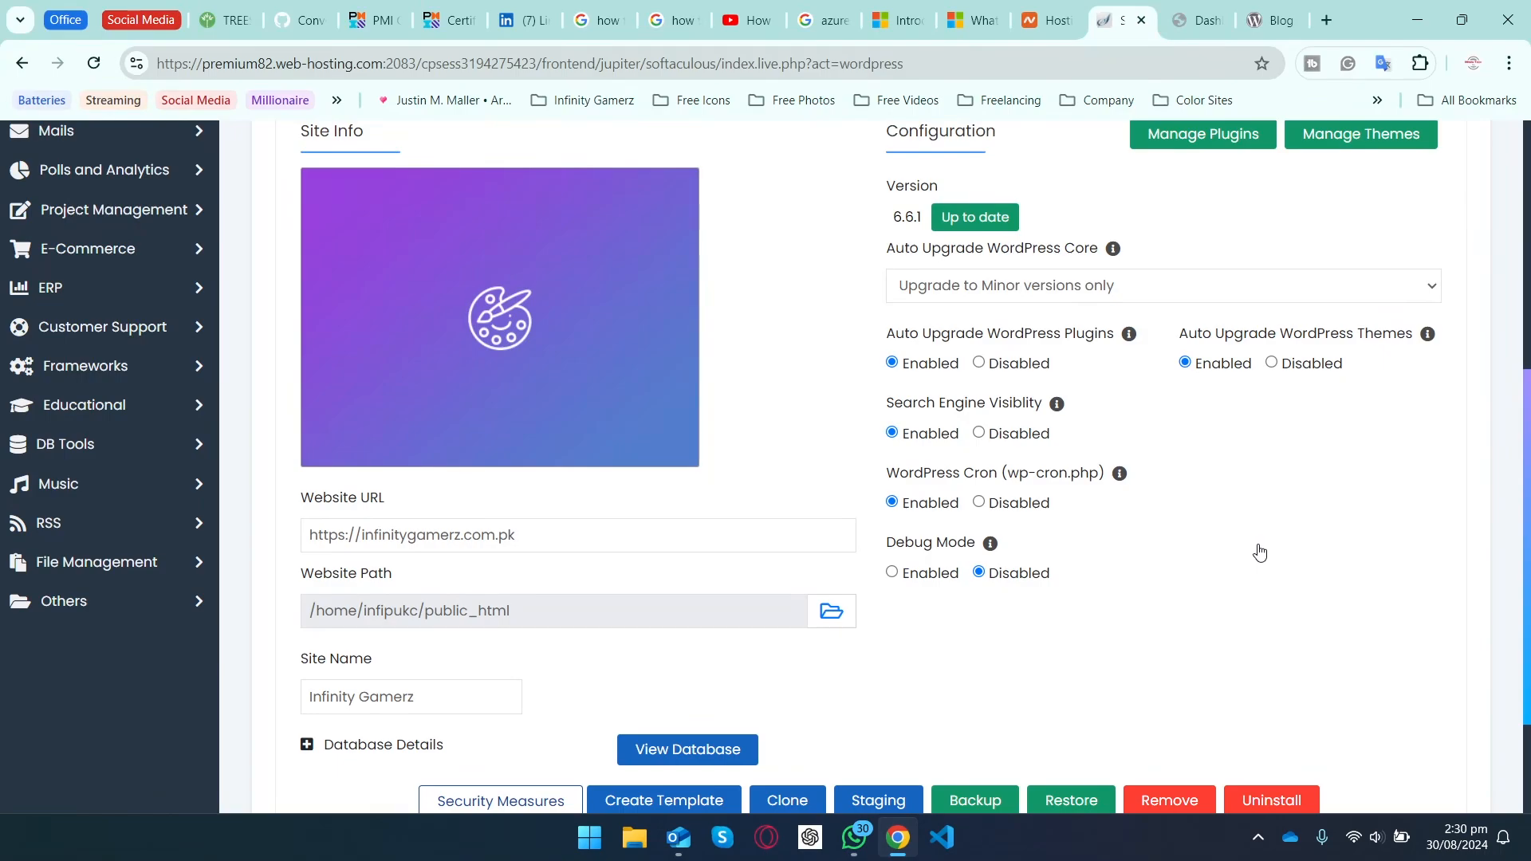
{"action": "scroll", "coordinate": [1259, 553], "scroll_direction": "down", "scroll_amount": 3}
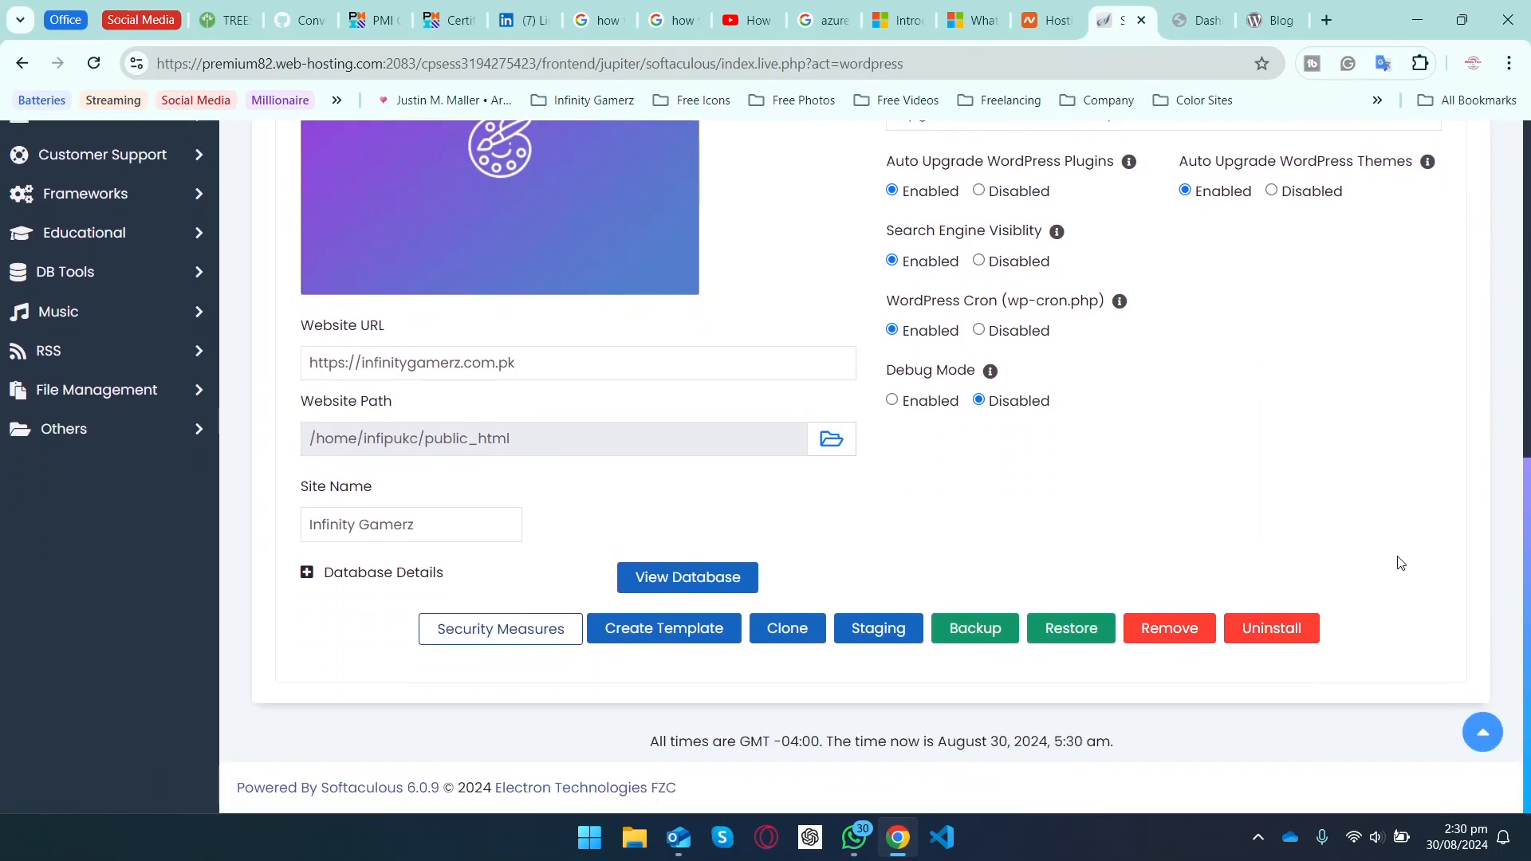
{"action": "scroll", "coordinate": [1400, 563], "scroll_direction": "up", "scroll_amount": 1}
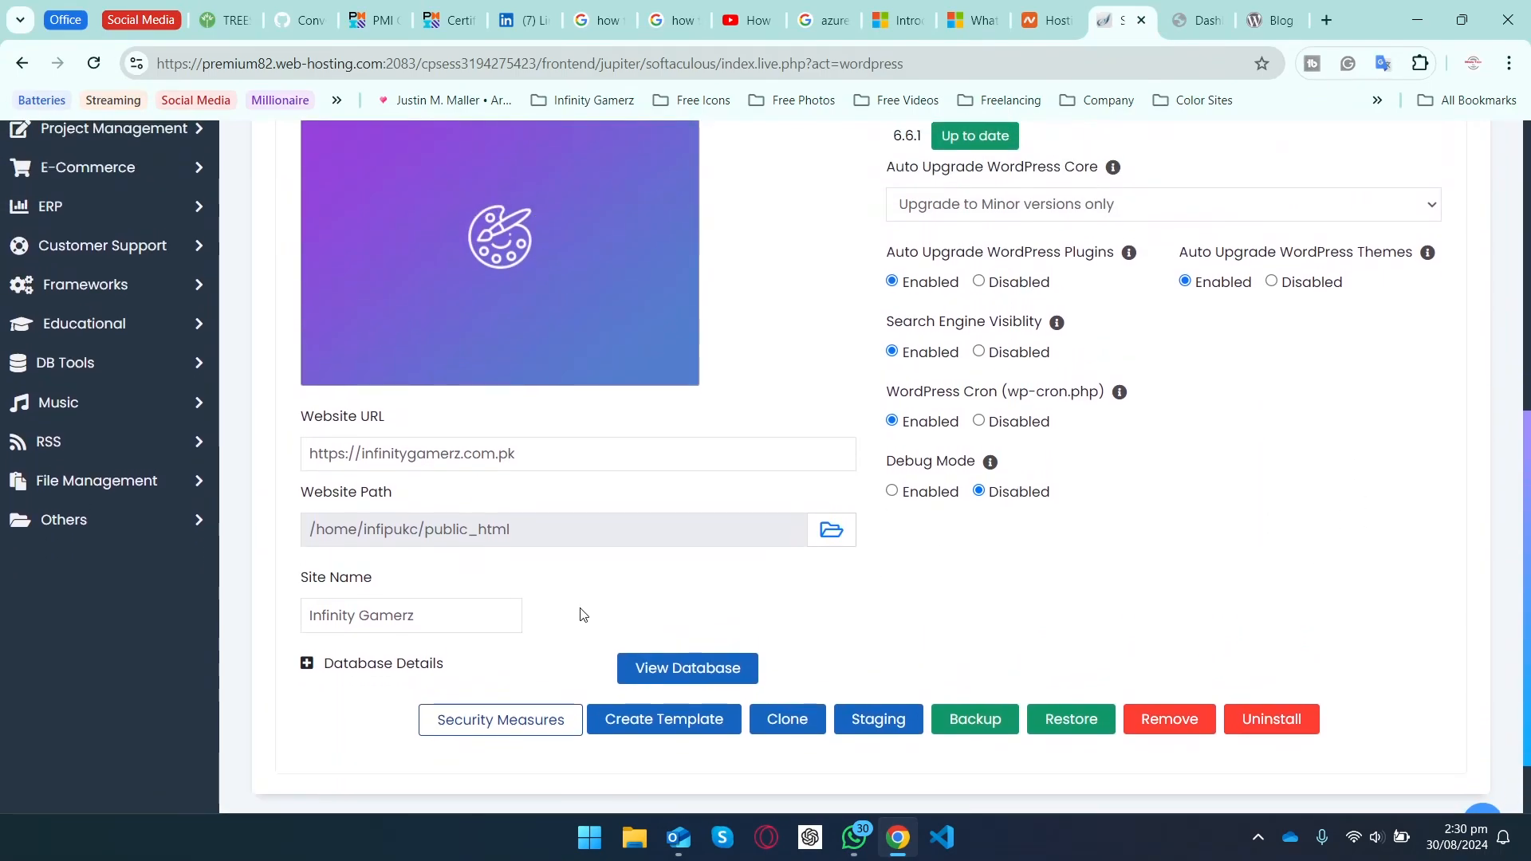